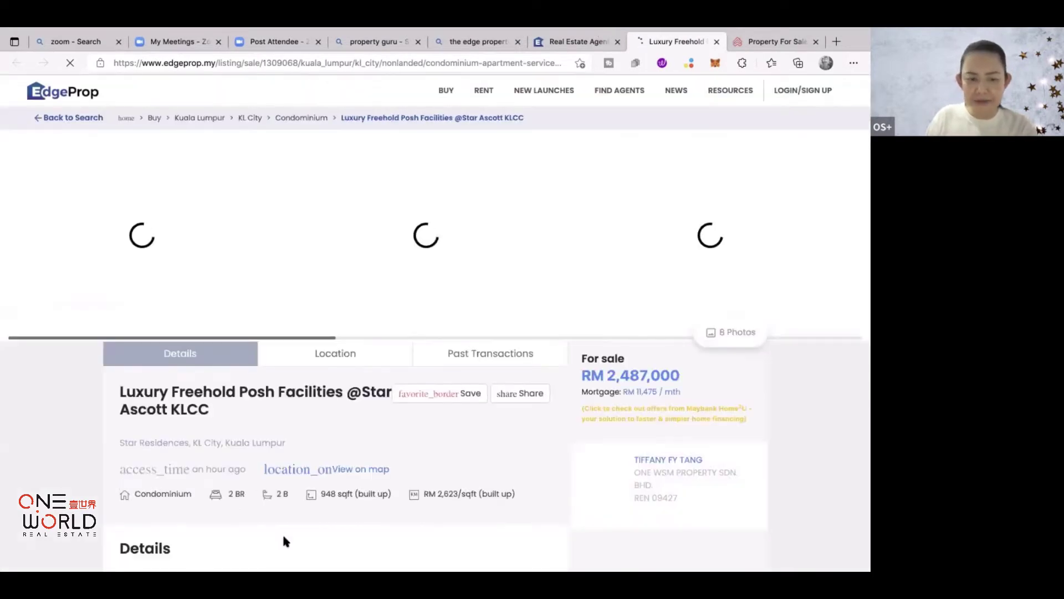
Examine the Star Residences listing's photos, price, property details, description, facilities, amenities and location.
scroll(300, 407, "down", 3)
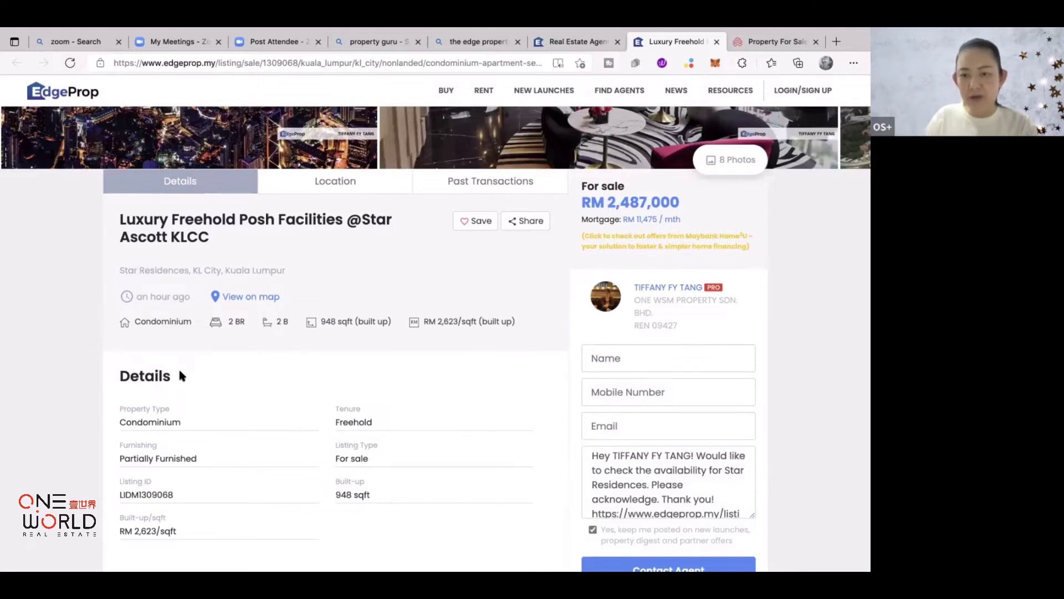
scroll(178, 422, "down", 2)
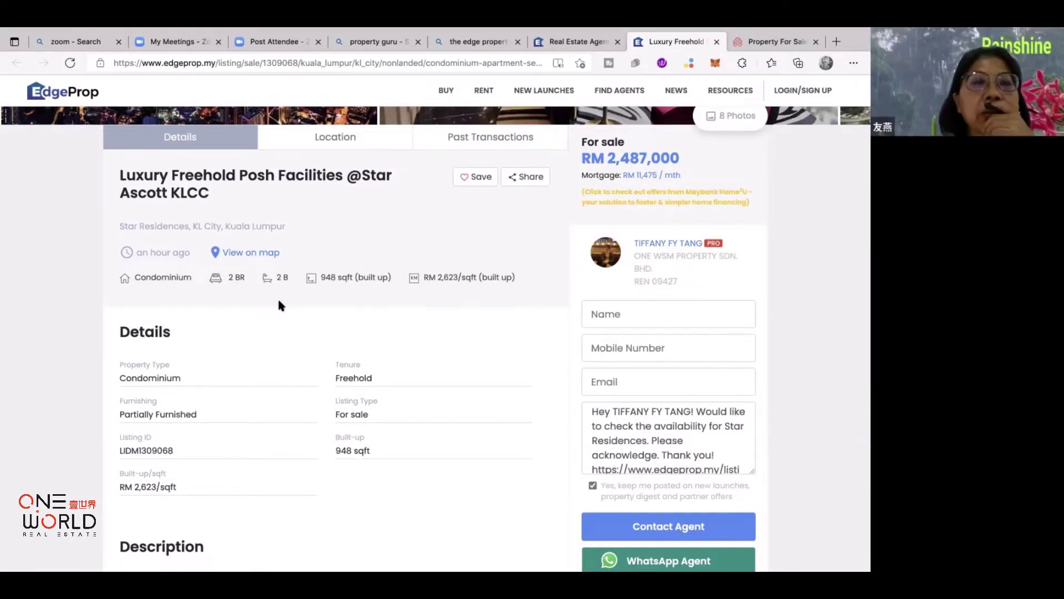
scroll(280, 304, "down", 5)
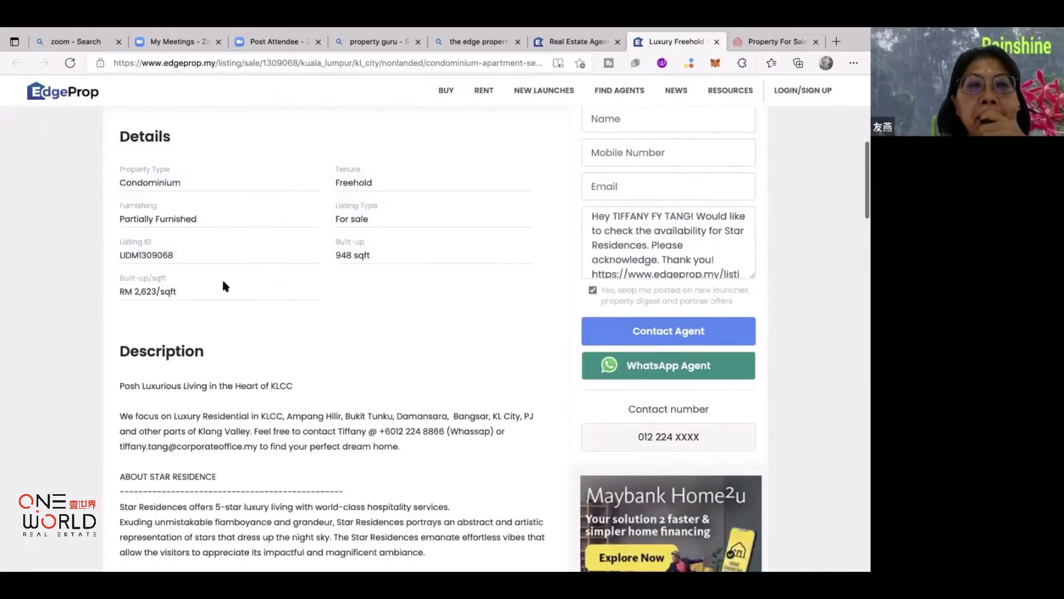
scroll(218, 348, "down", 5)
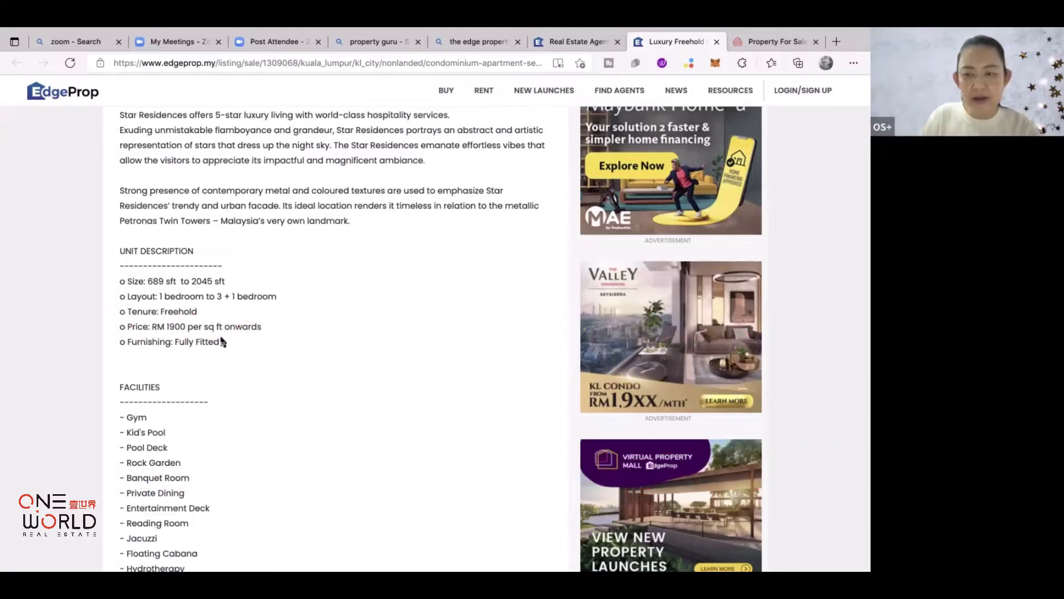
scroll(222, 363, "down", 5)
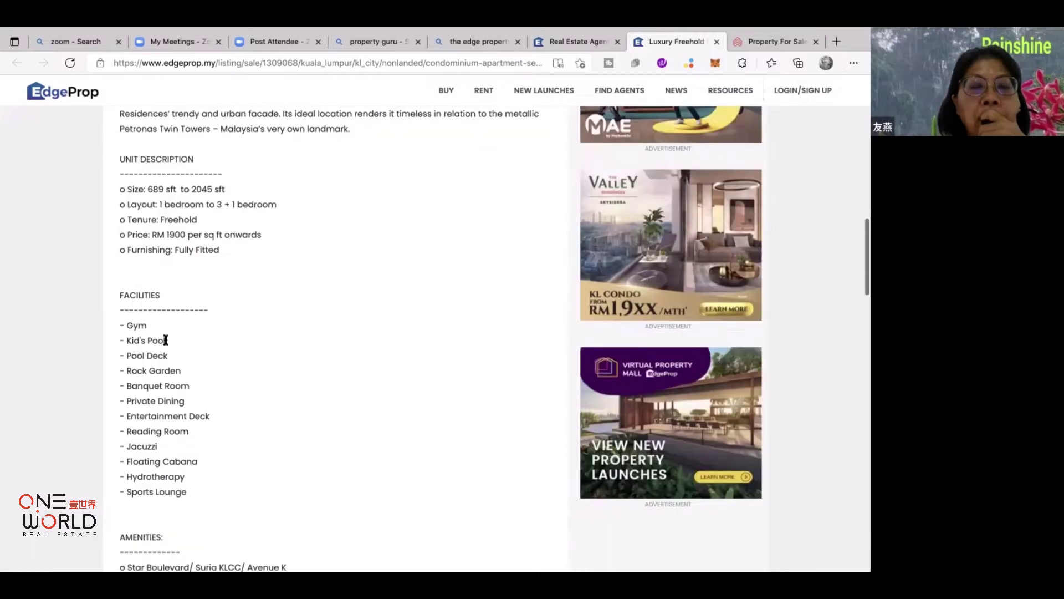
scroll(164, 399, "down", 10)
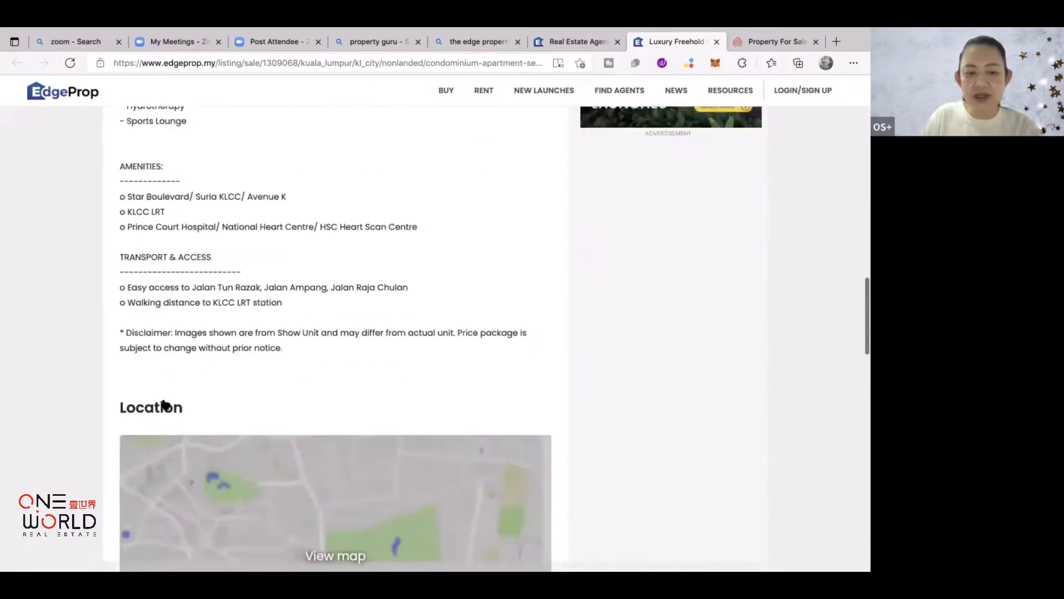
scroll(164, 404, "down", 2)
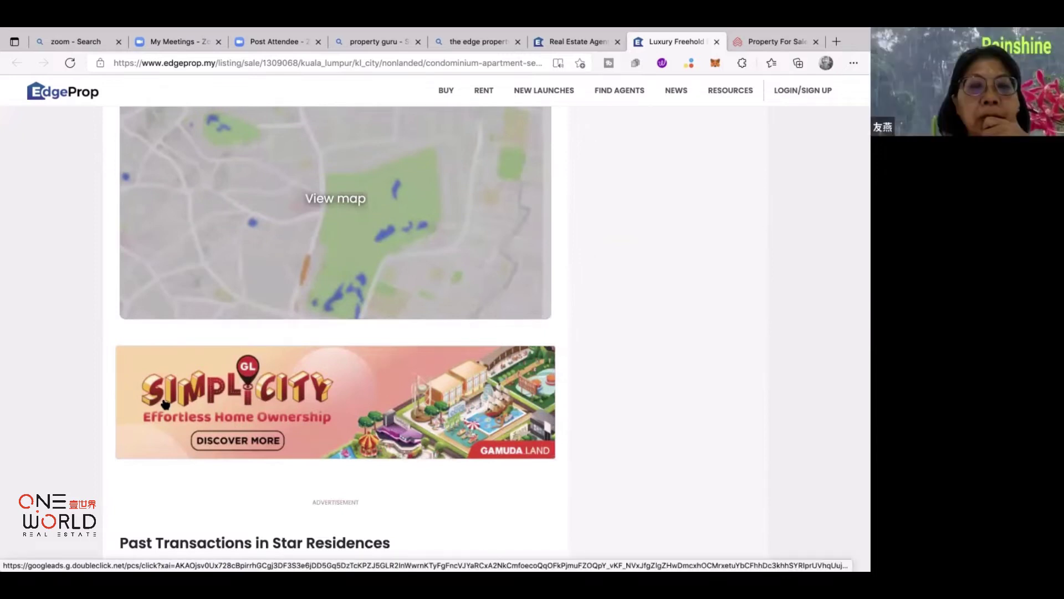
scroll(165, 404, "up", 20)
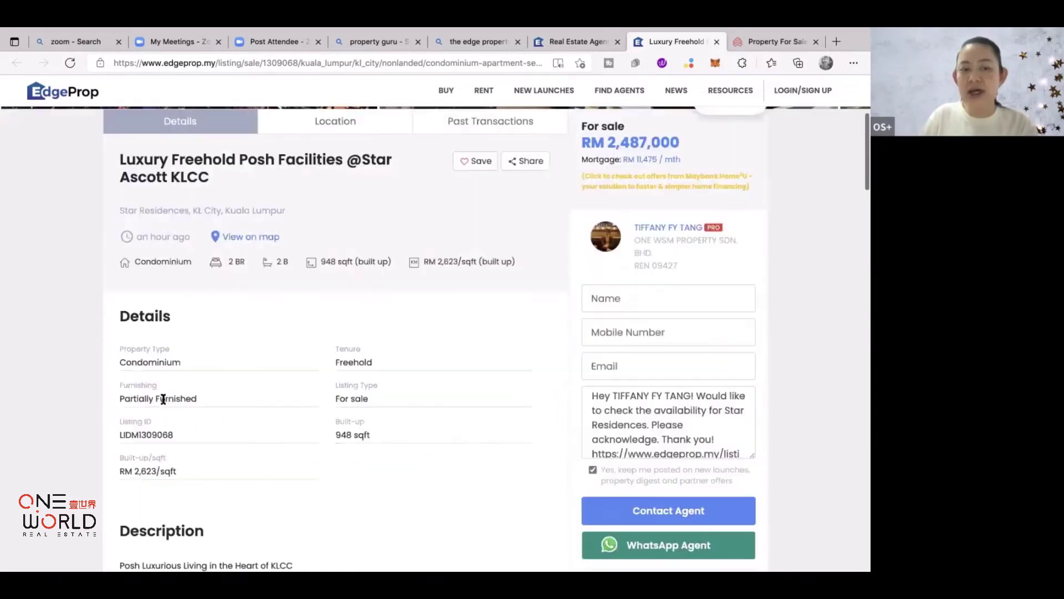
scroll(163, 399, "up", 4)
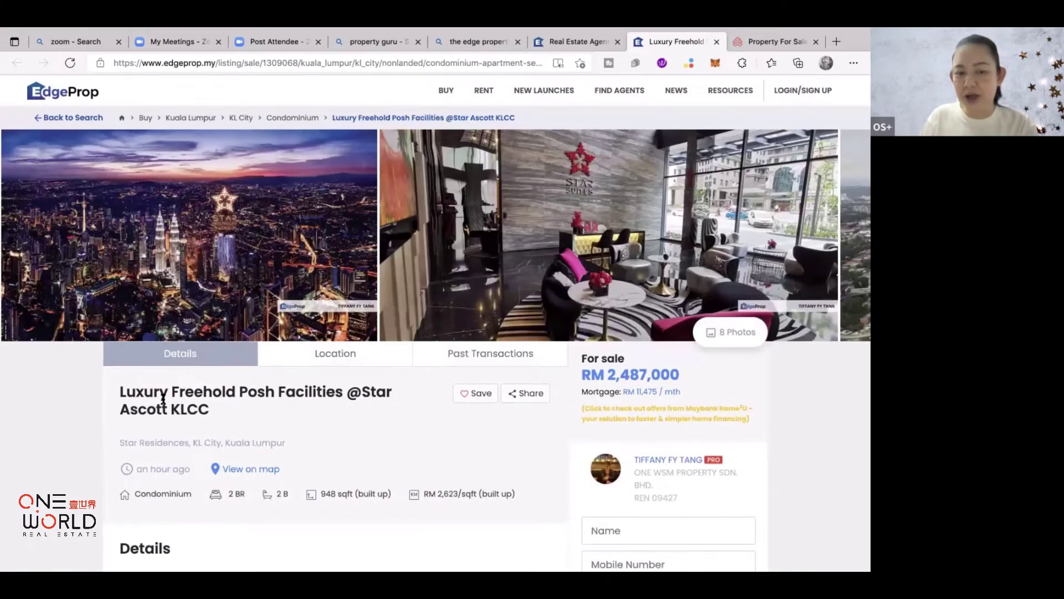
Show the Star Residences listing's sharing options and copy the listing's web address.
left_click(522, 395)
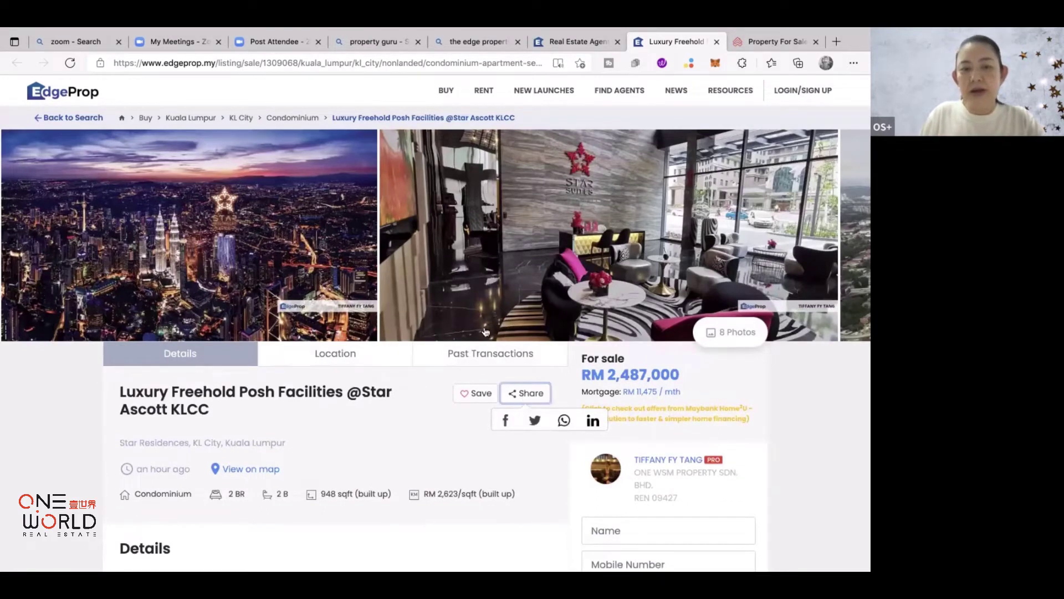
left_click(324, 63)
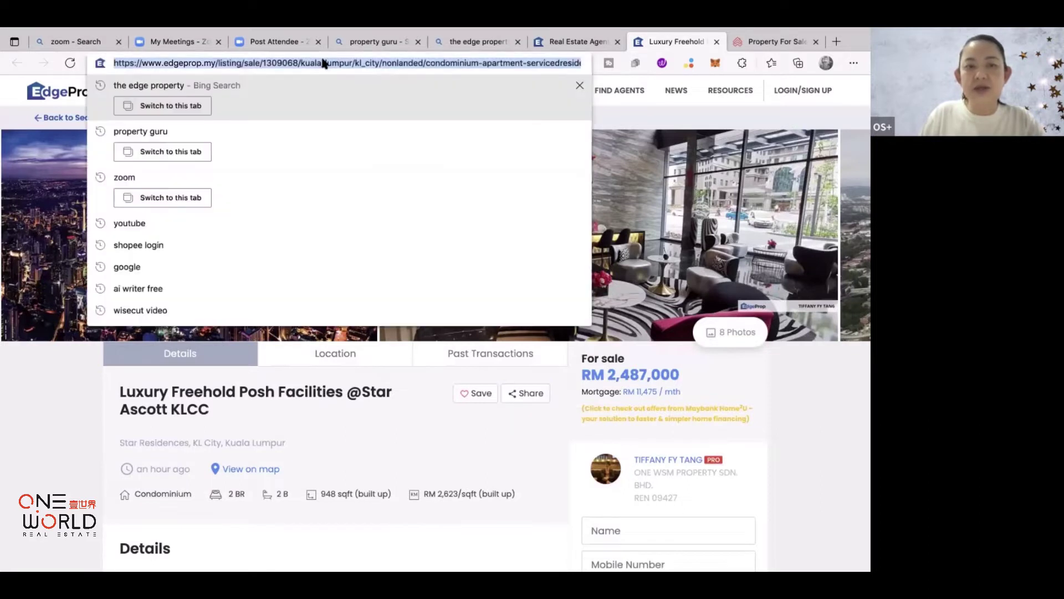
right_click(324, 62)
left_click(364, 183)
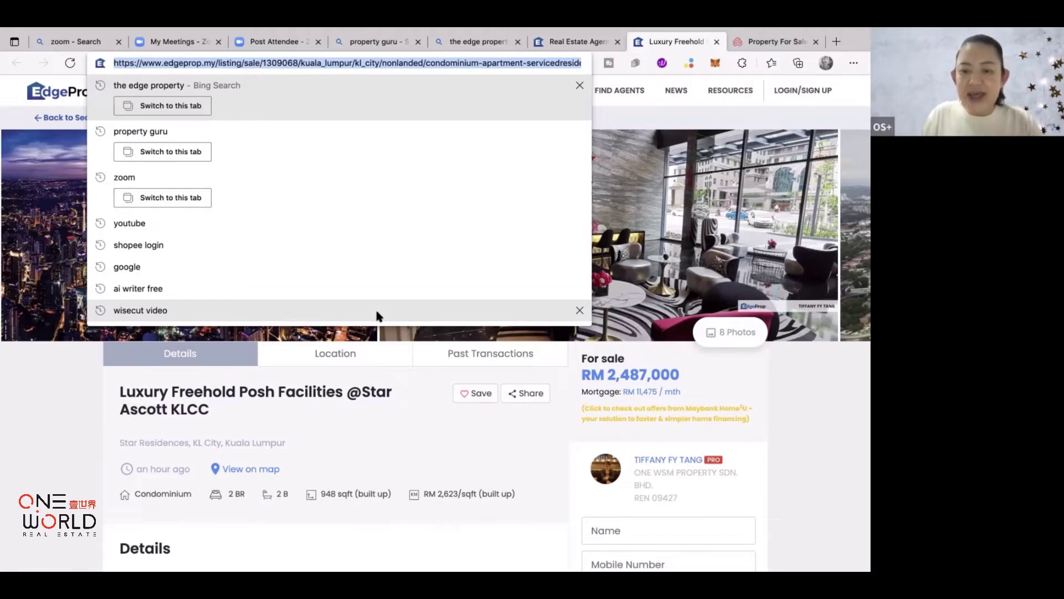
left_click(320, 425)
Review the Star Residences listing down to its location map, and return to the condominium search results.
scroll(321, 424, "down", 2)
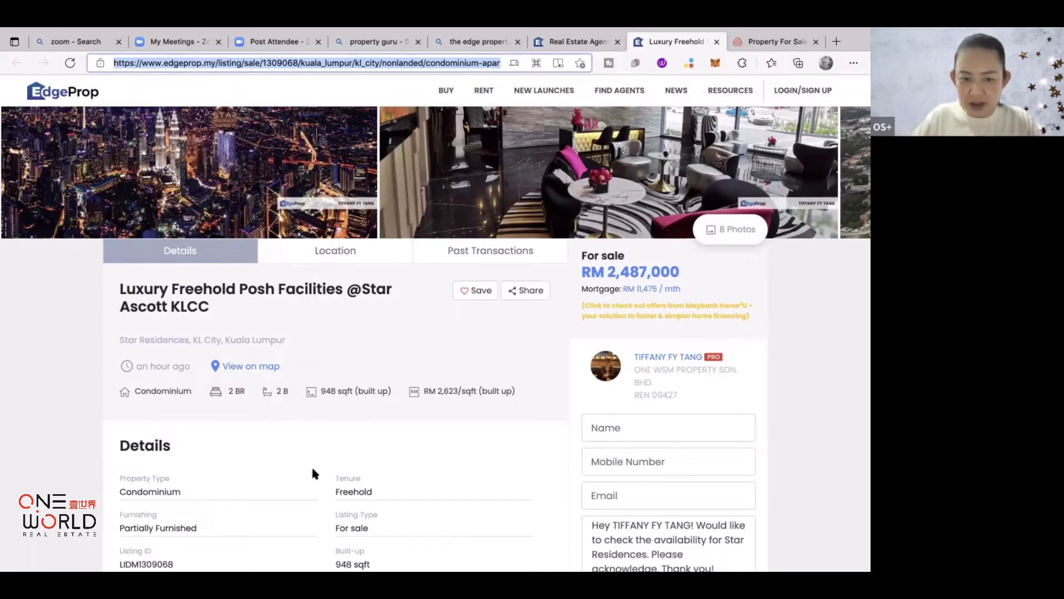
scroll(313, 472, "down", 15)
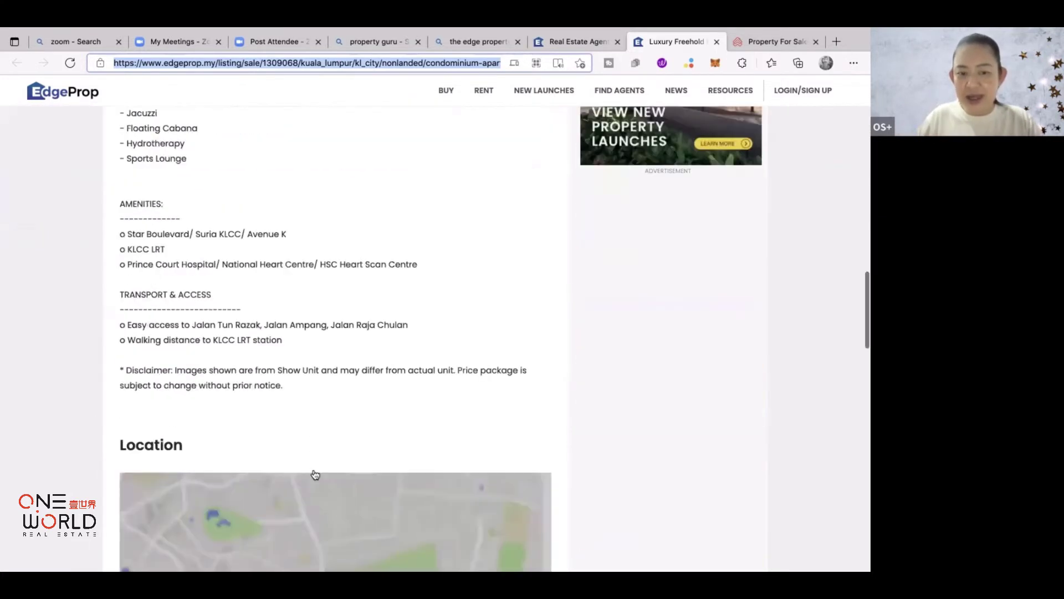
scroll(315, 474, "down", 3)
scroll(315, 474, "down", 2)
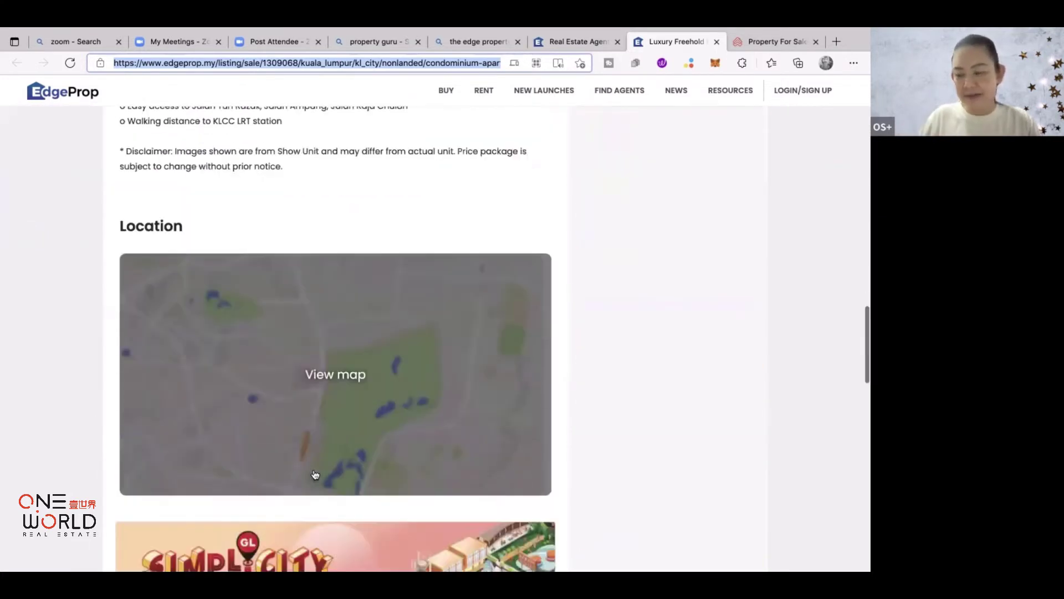
scroll(315, 474, "up", 20)
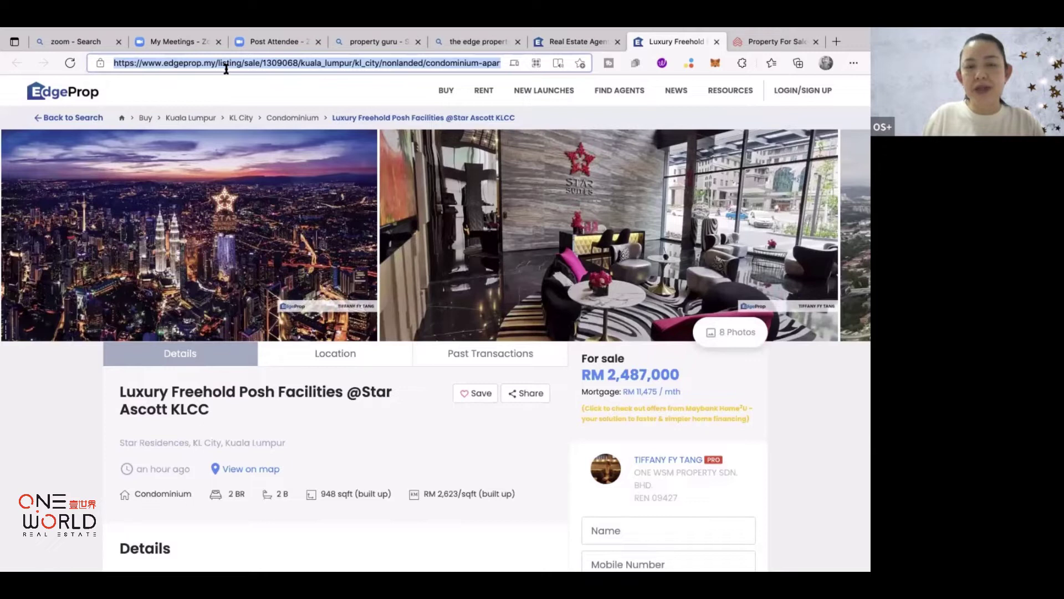
left_click(42, 121)
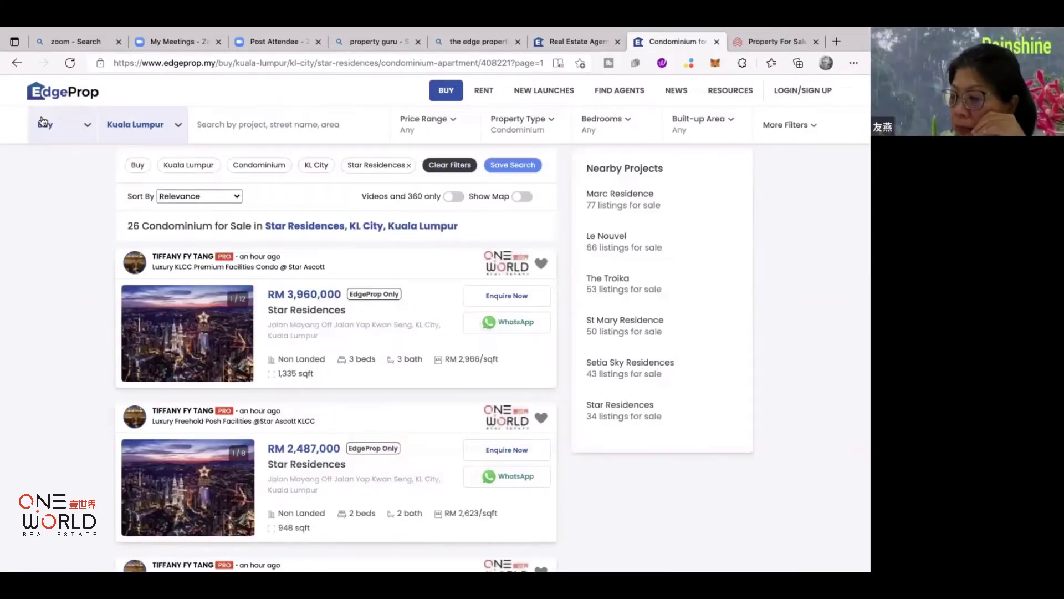
scroll(287, 277, "down", 2)
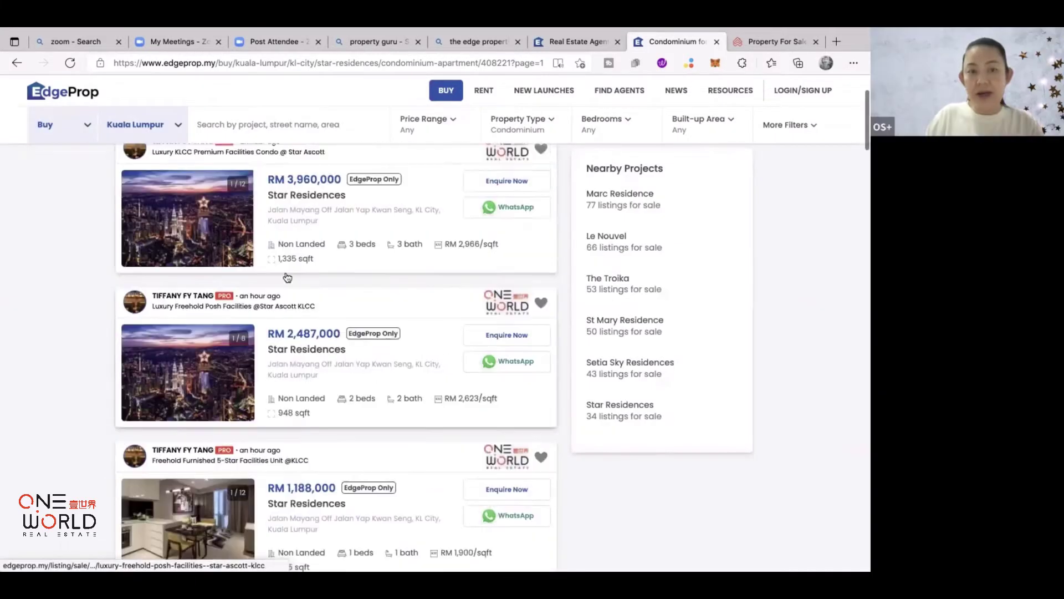
scroll(287, 278, "up", 2)
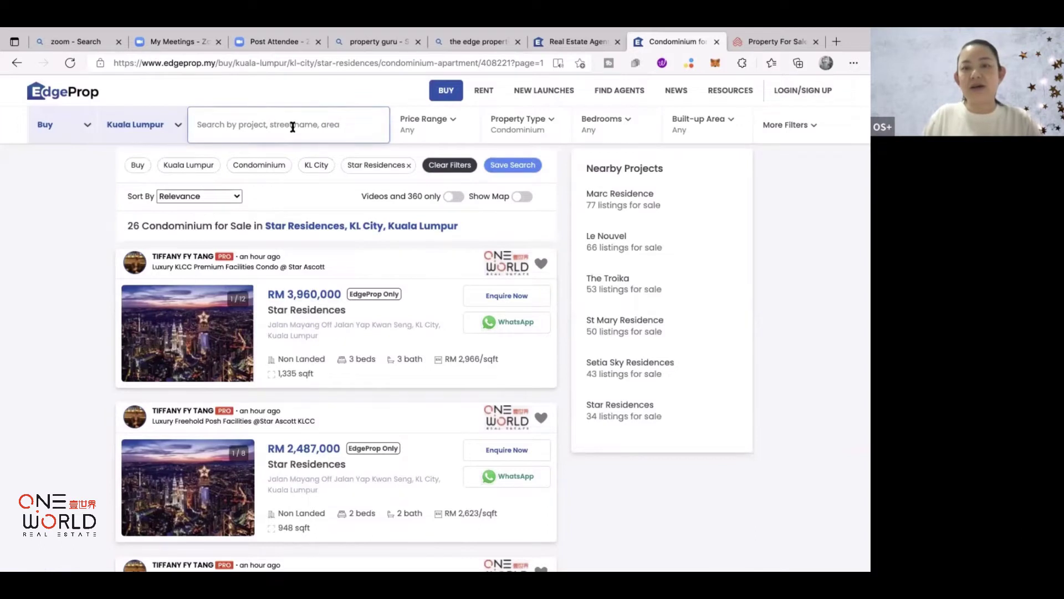
Search the Kuala Lumpur properties for sale with the keywords "land for sale".
left_click(273, 125)
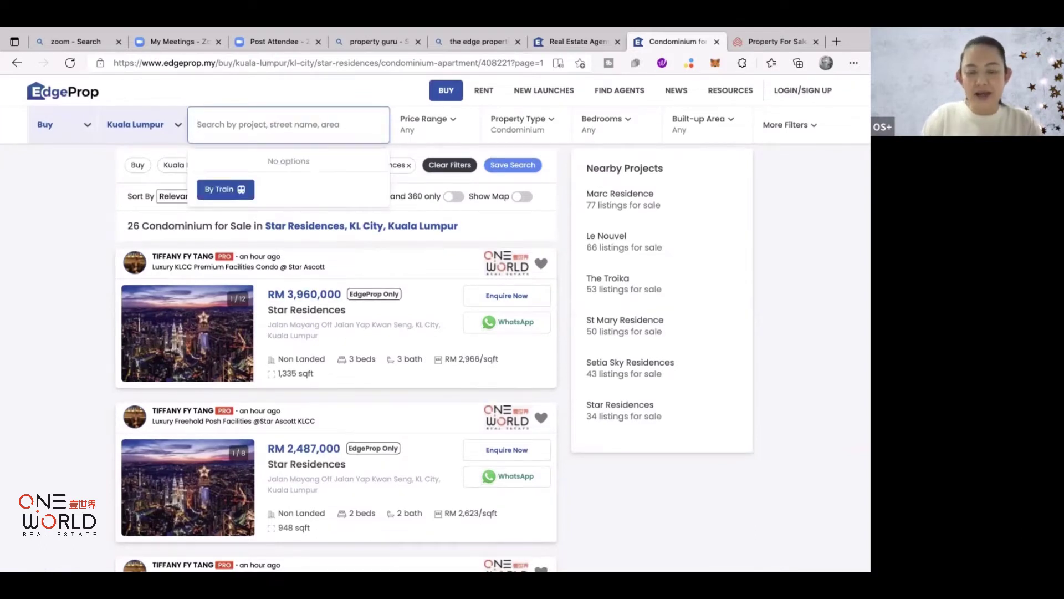
type("land")
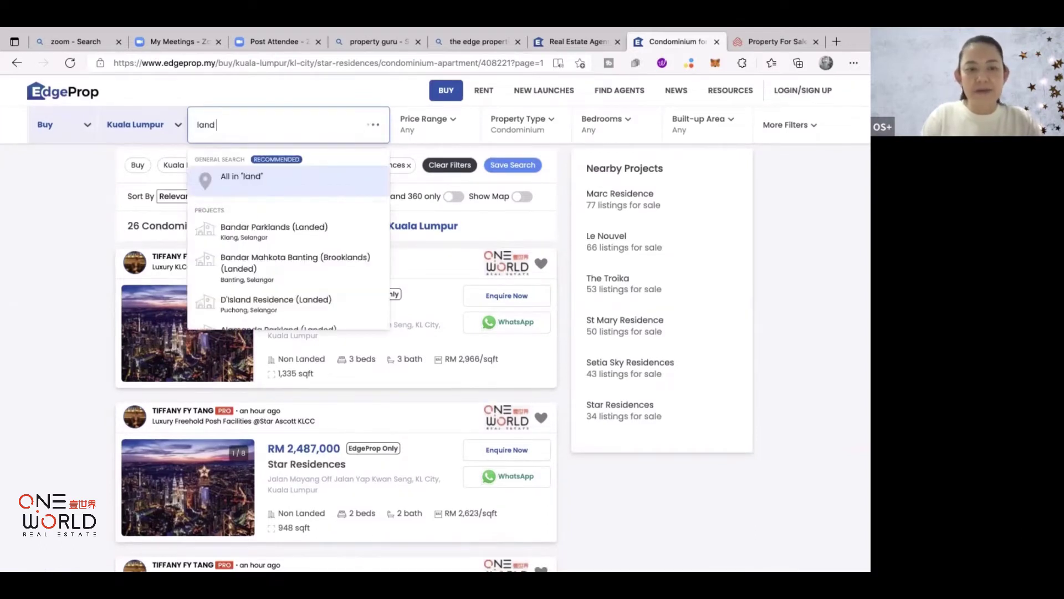
type(" fo")
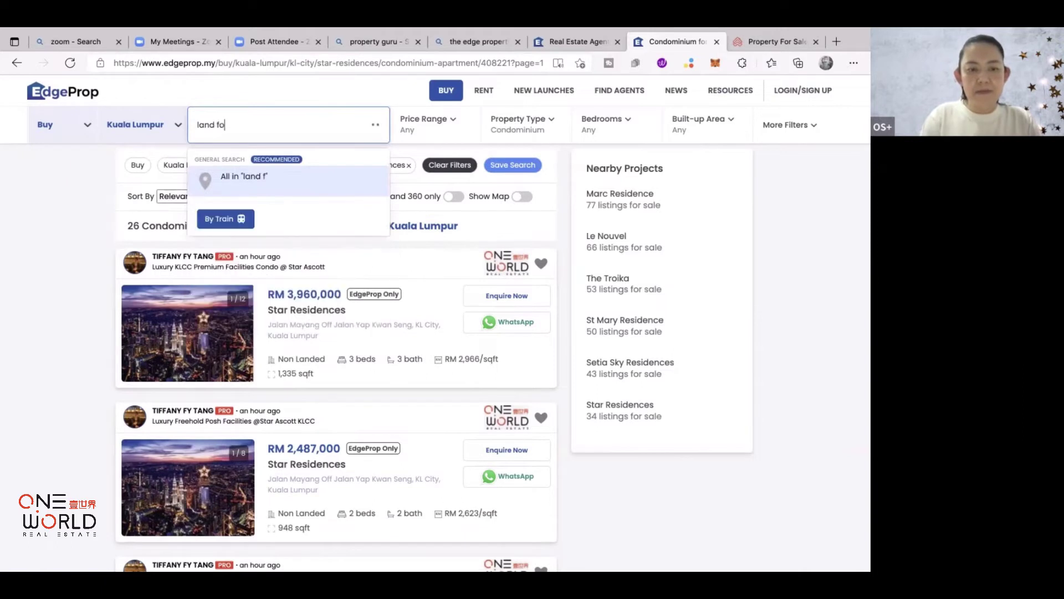
type("rsale")
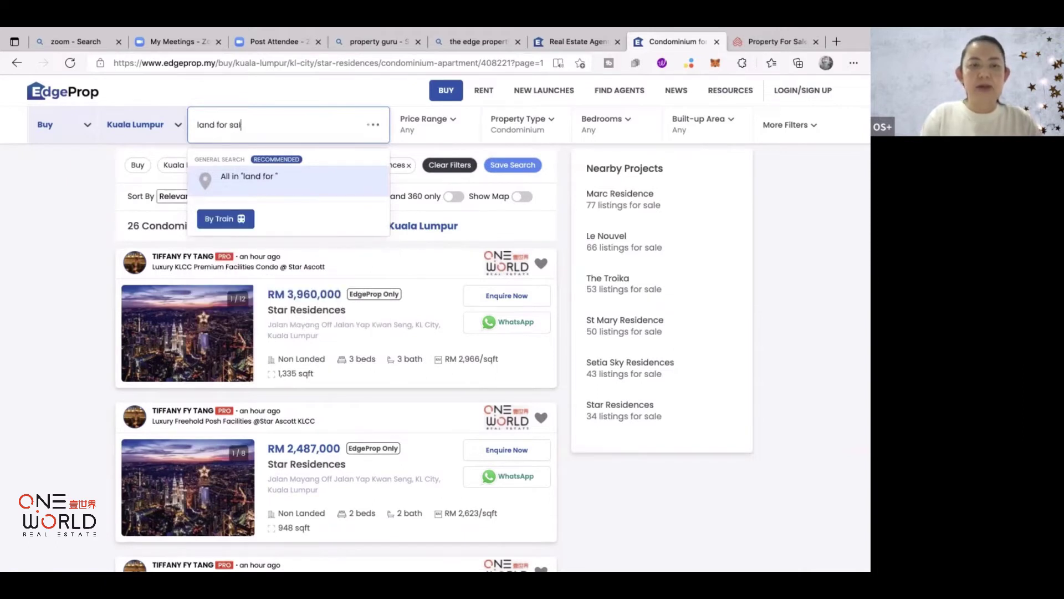
key("Return")
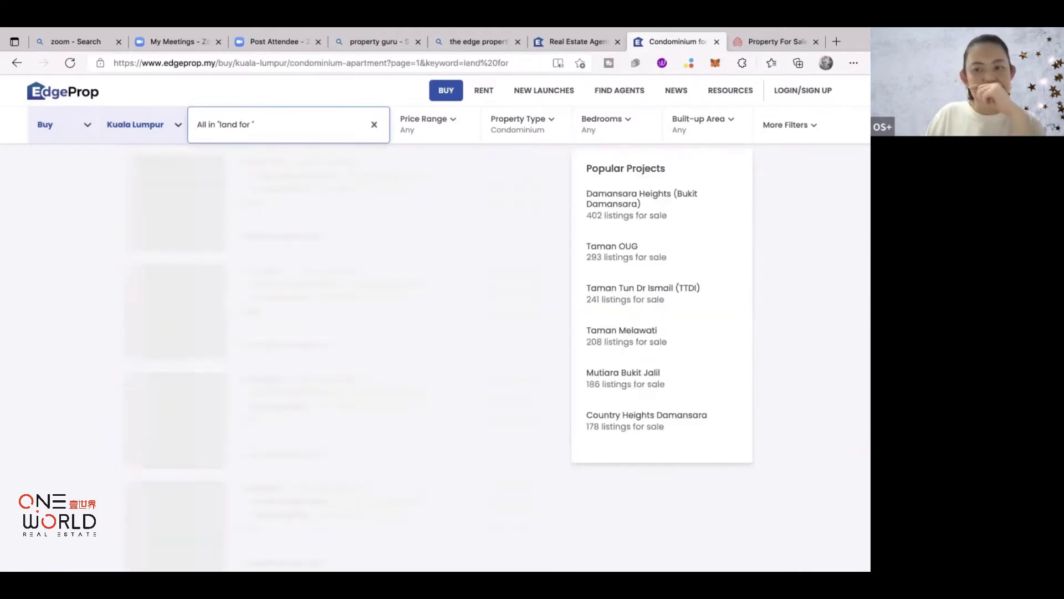
Look through the search results and open the Puncak Jalil residential land listing.
scroll(264, 420, "down", 3)
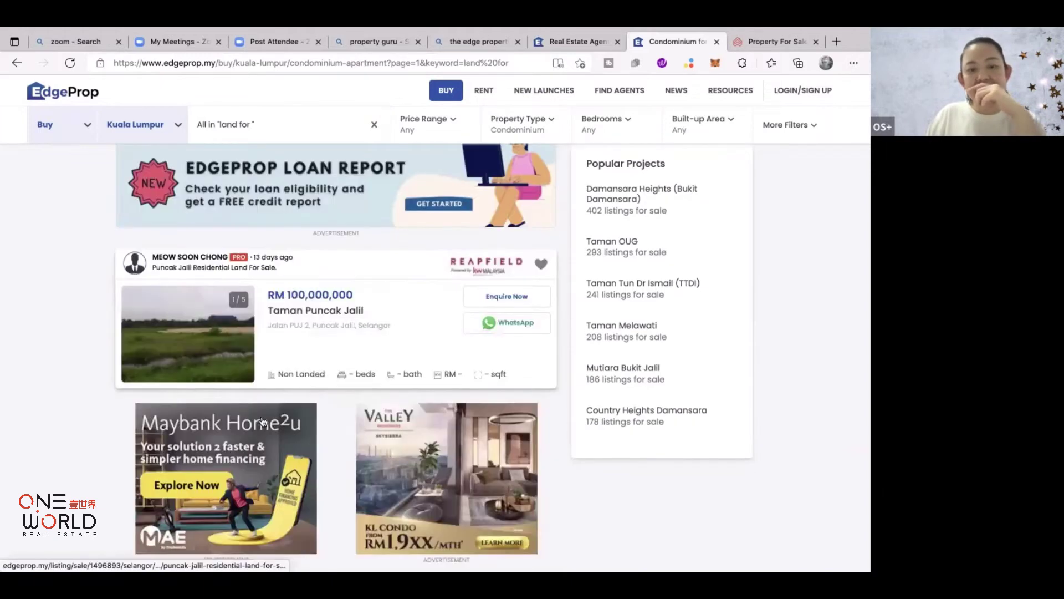
scroll(294, 310, "down", 1)
scroll(295, 327, "down", 3)
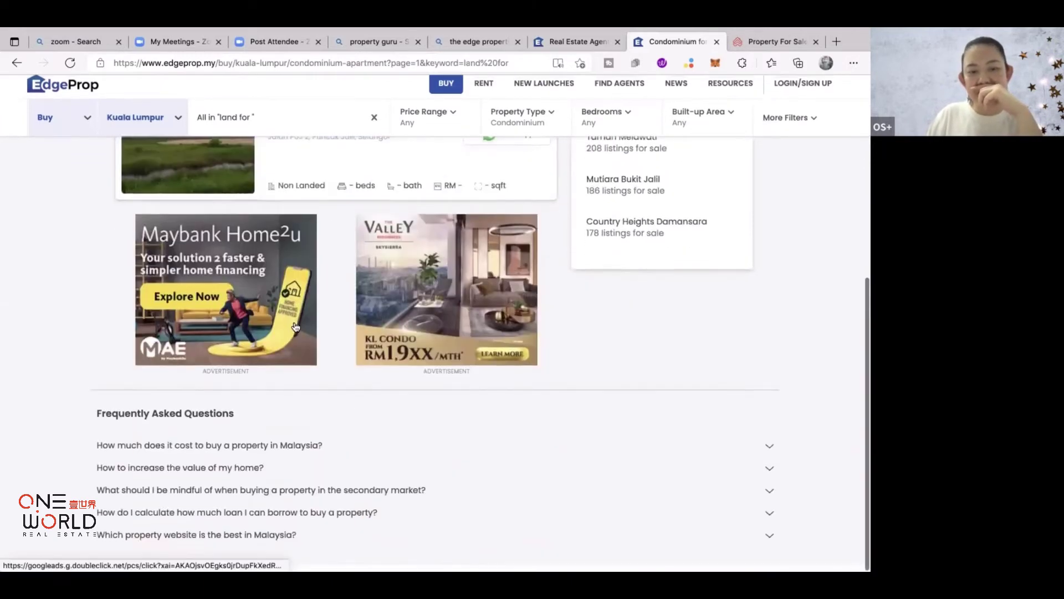
scroll(297, 330, "up", 5)
left_click(303, 369)
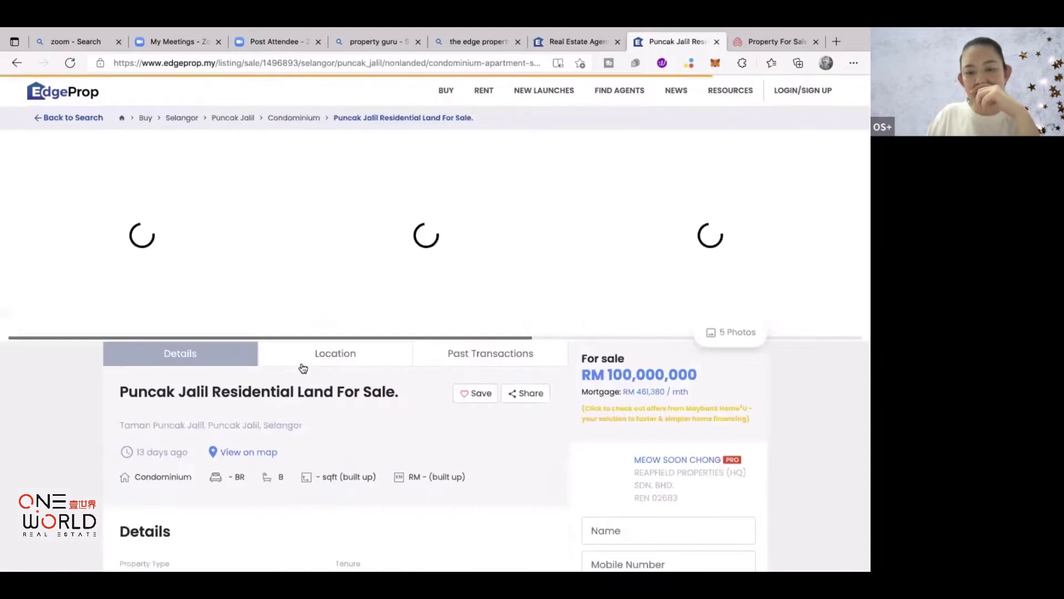
Examine the Puncak Jalil land listing's photos, price, tenure, property details and description.
scroll(293, 420, "down", 2)
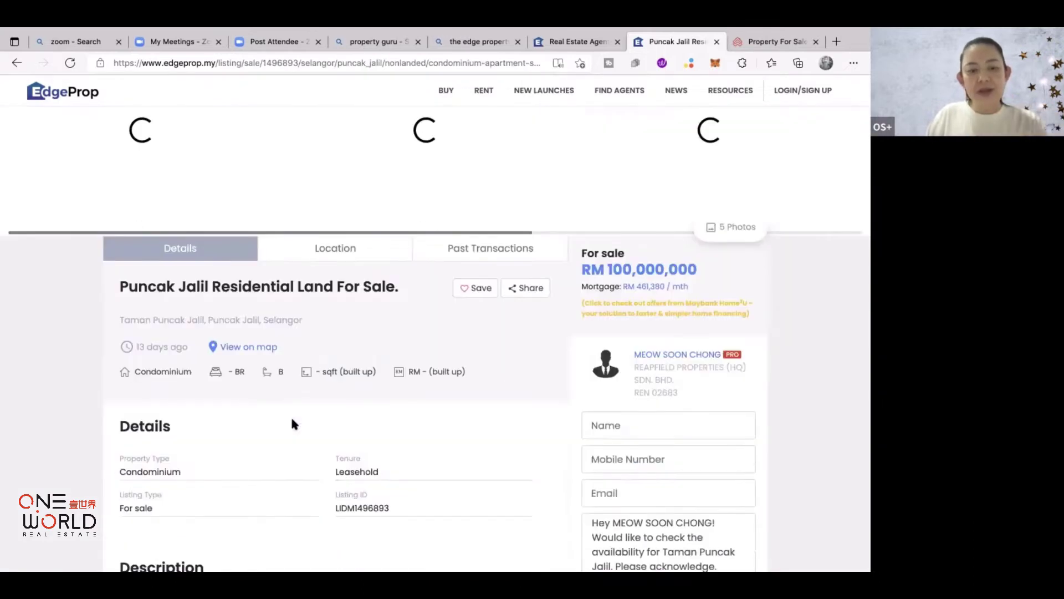
scroll(294, 424, "down", 2)
scroll(294, 424, "down", 2)
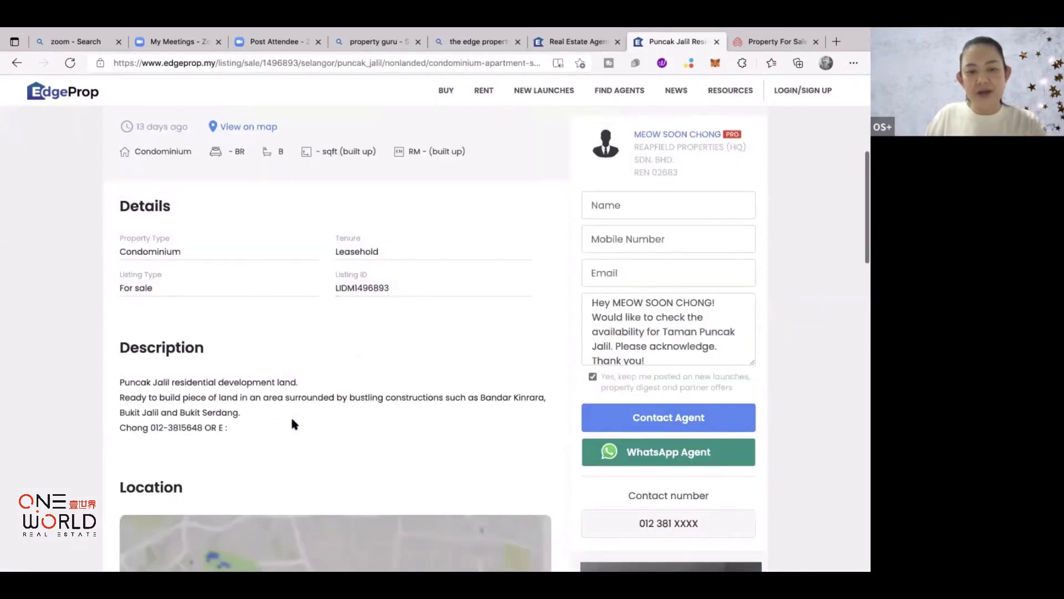
scroll(292, 423, "up", 2)
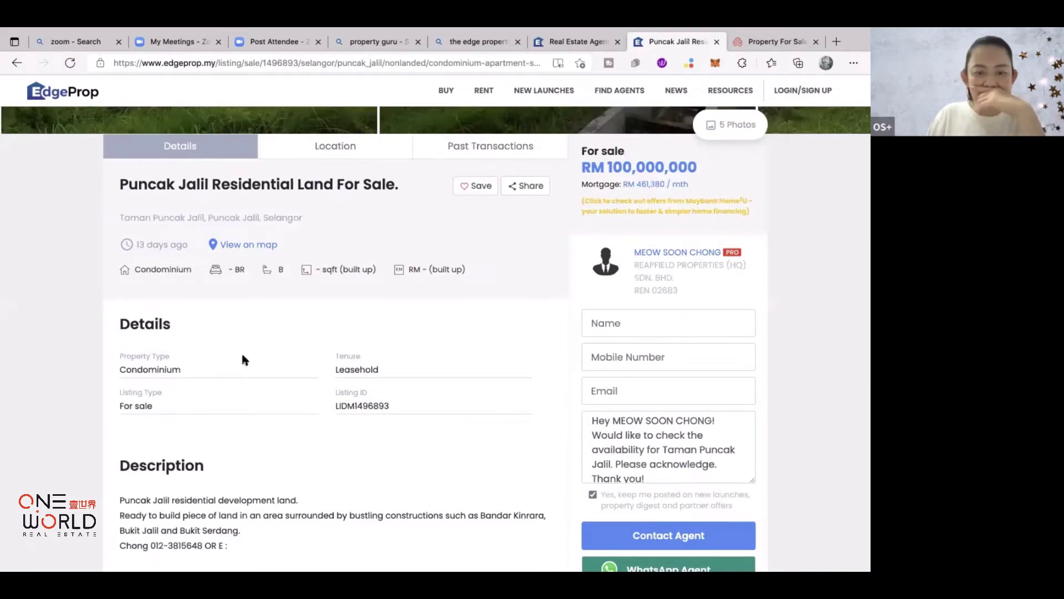
scroll(242, 359, "up", 4)
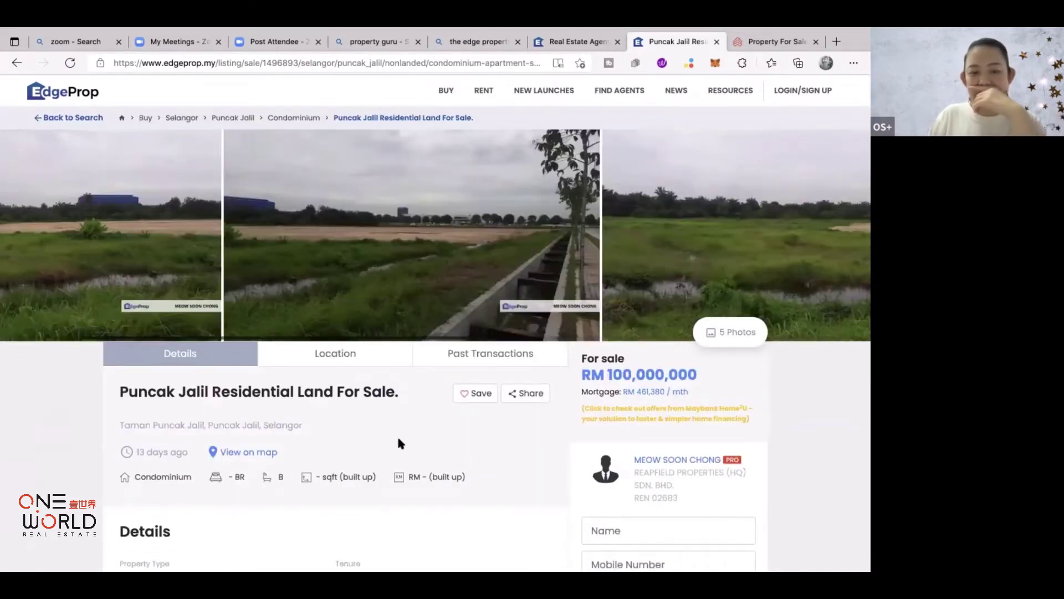
scroll(400, 443, "down", 2)
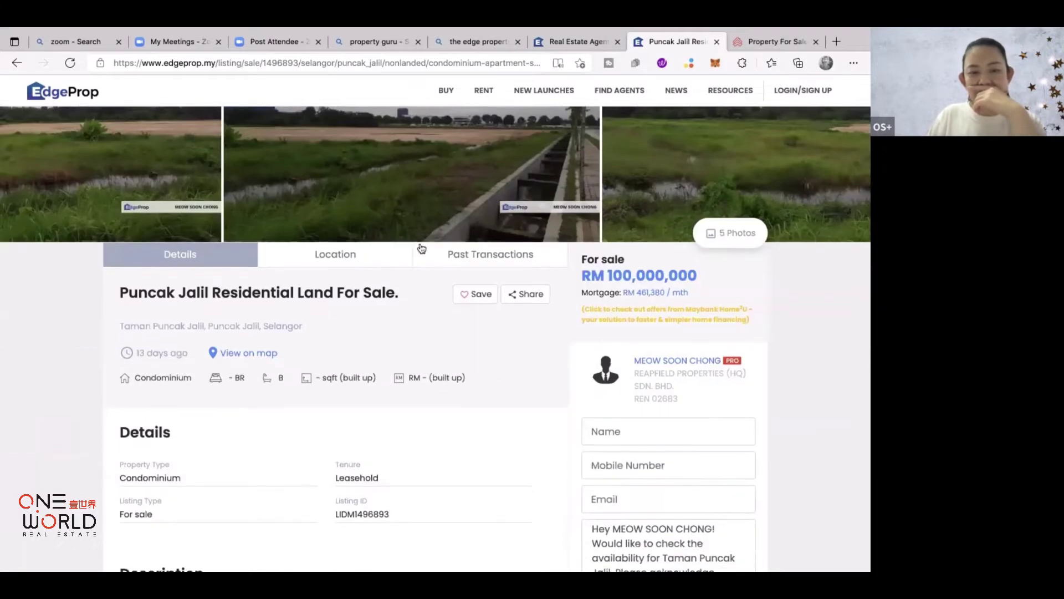
scroll(508, 304, "up", 2)
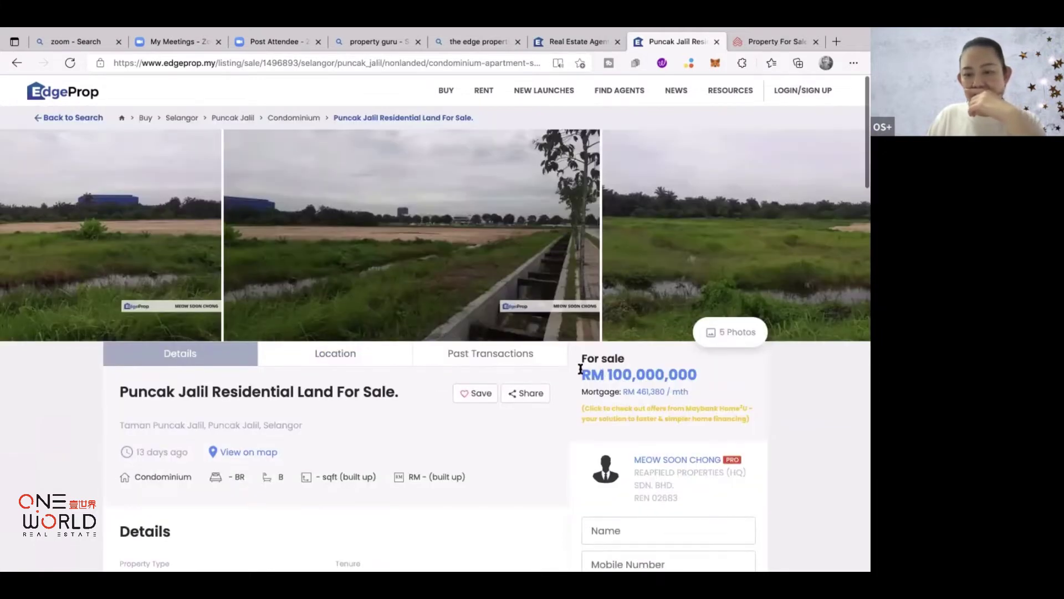
scroll(418, 328, "down", 5)
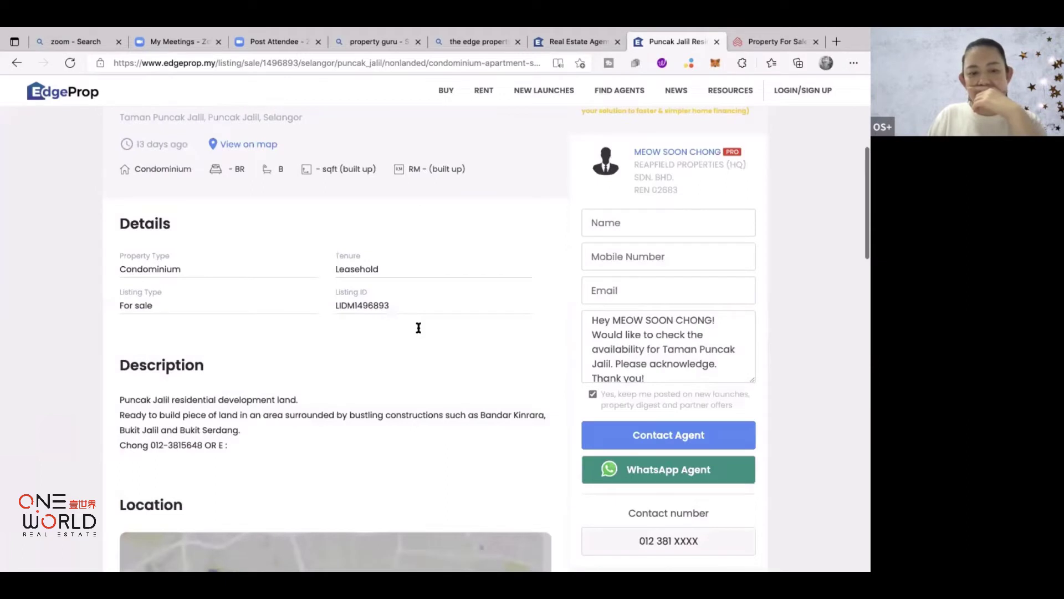
scroll(418, 327, "down", 1)
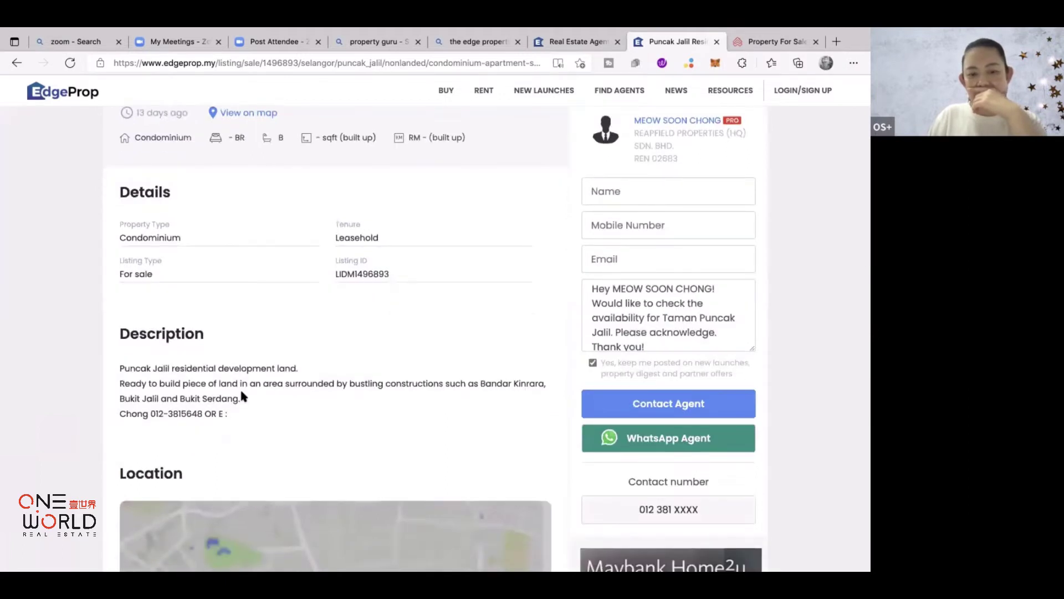
Review the Puncak Jalil land listing's location map and past transactions, and return to the beginning of the listing.
scroll(242, 394, "down", 3)
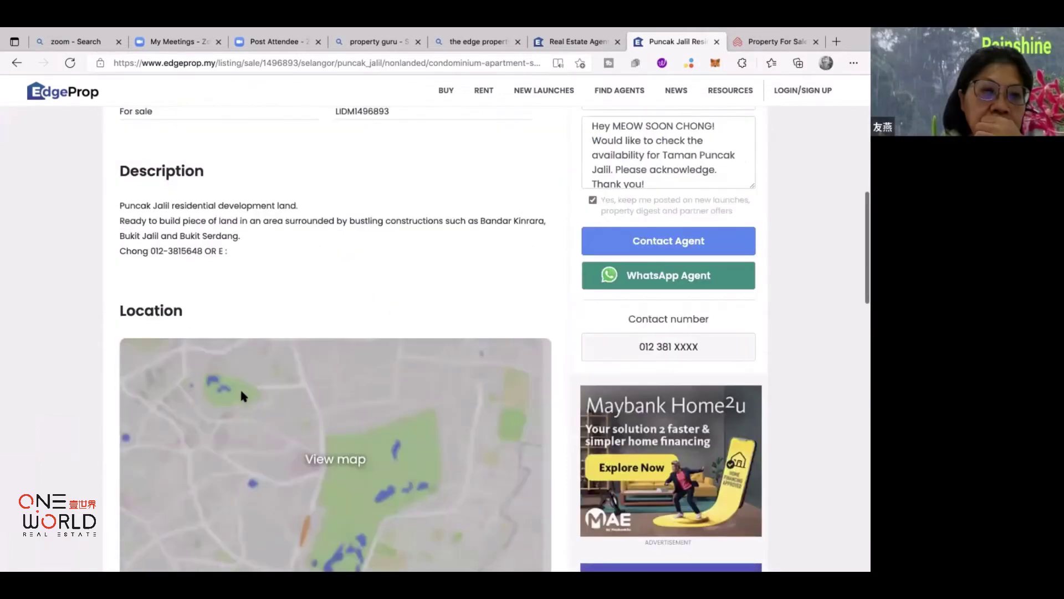
scroll(242, 394, "down", 10)
scroll(241, 395, "down", 2)
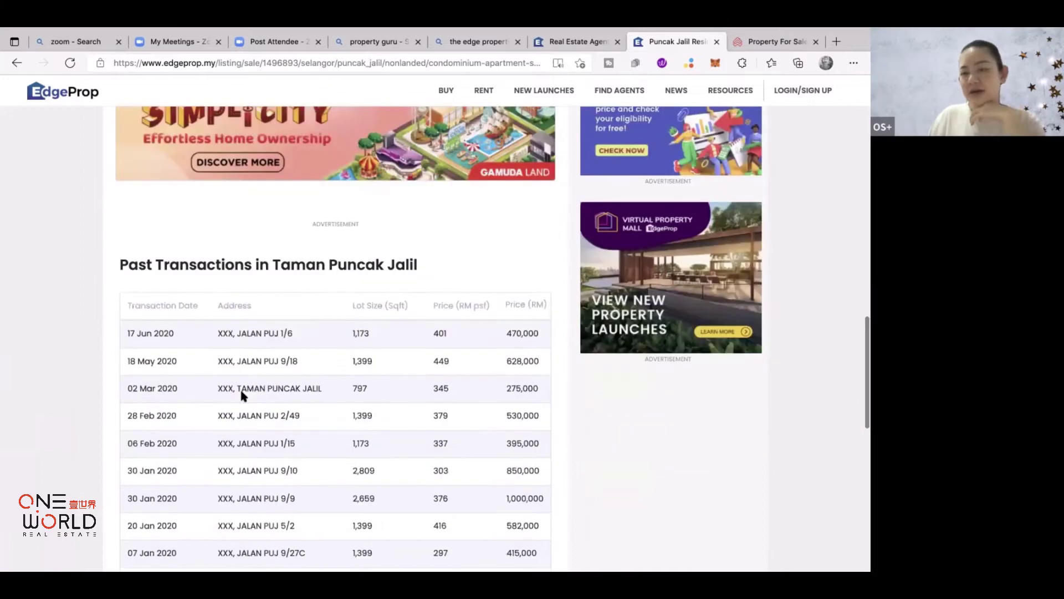
scroll(240, 394, "up", 10)
scroll(281, 261, "up", 2)
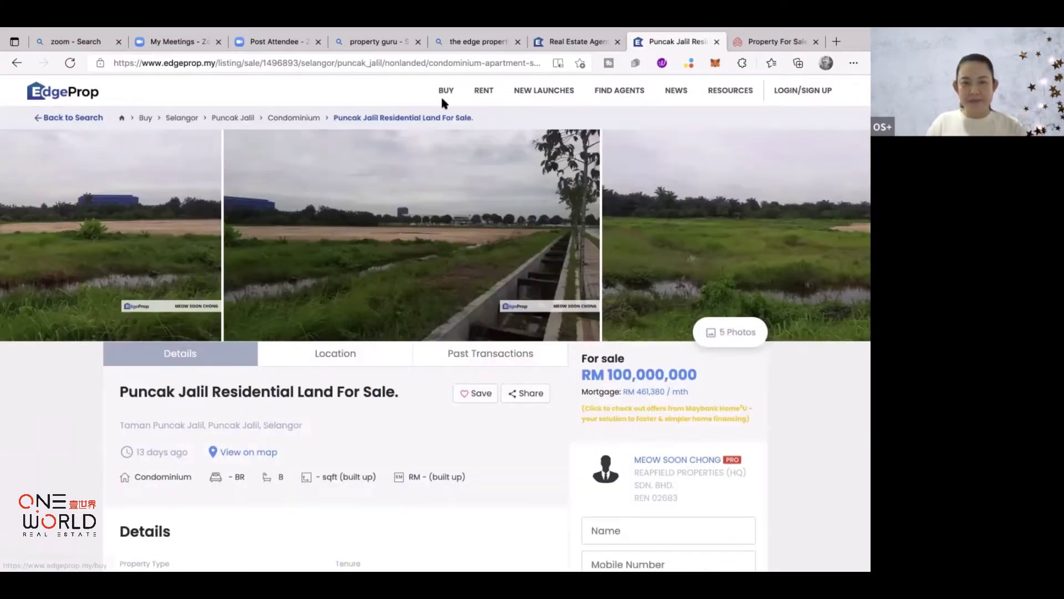
Show the agricultural land for sale in Kuala Lumpur and copy the web address of the results page.
mouse_move(442, 100)
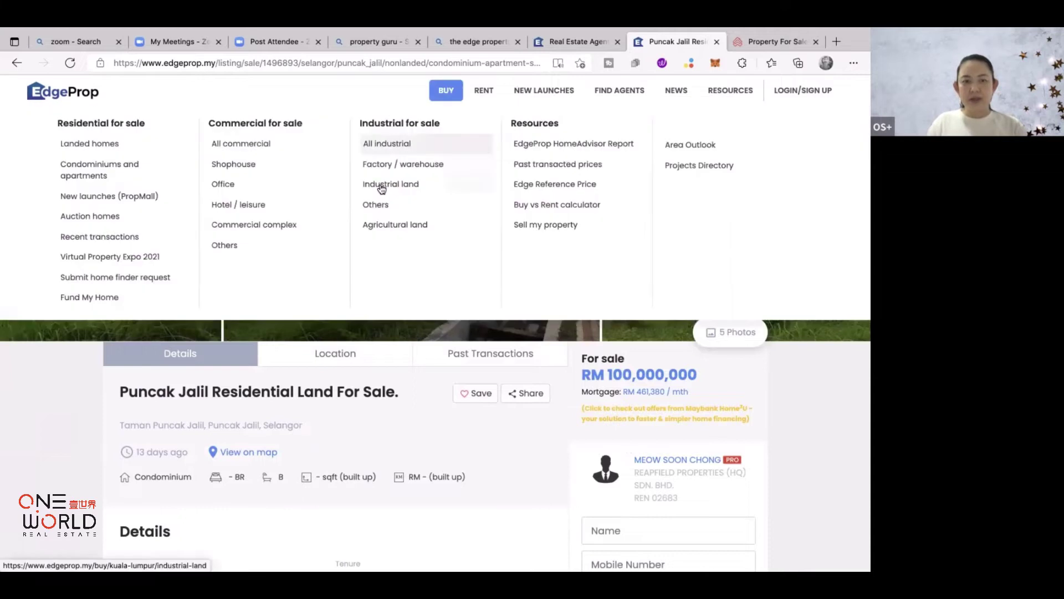
left_click(393, 229)
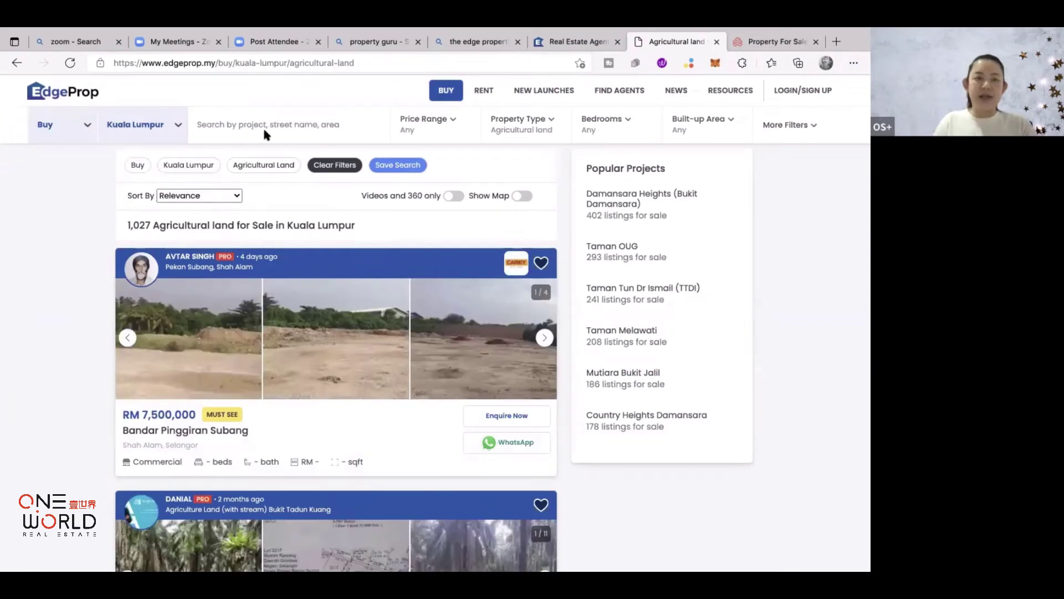
right_click(253, 65)
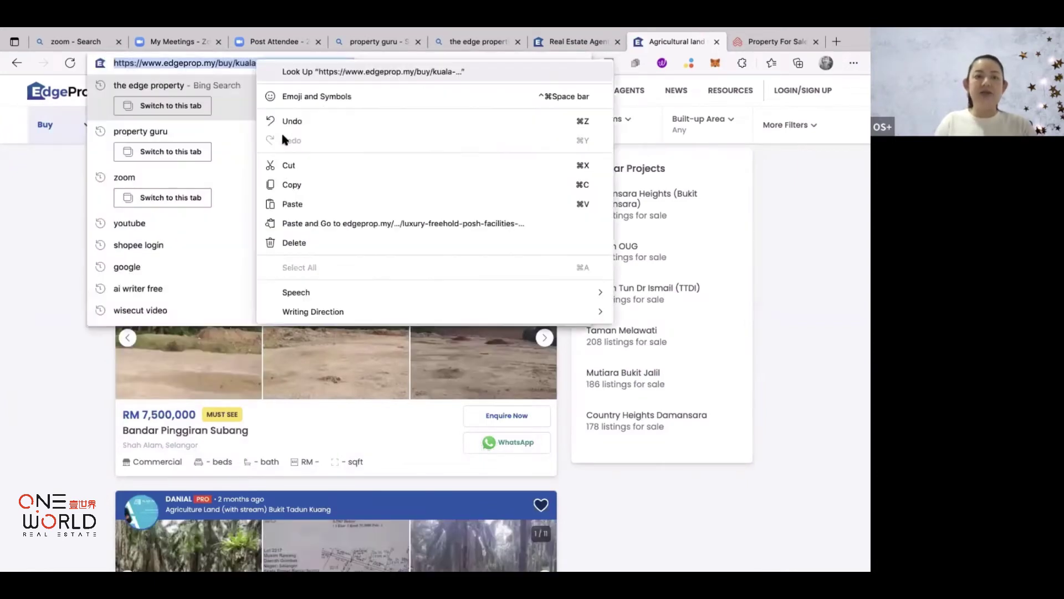
left_click(297, 183)
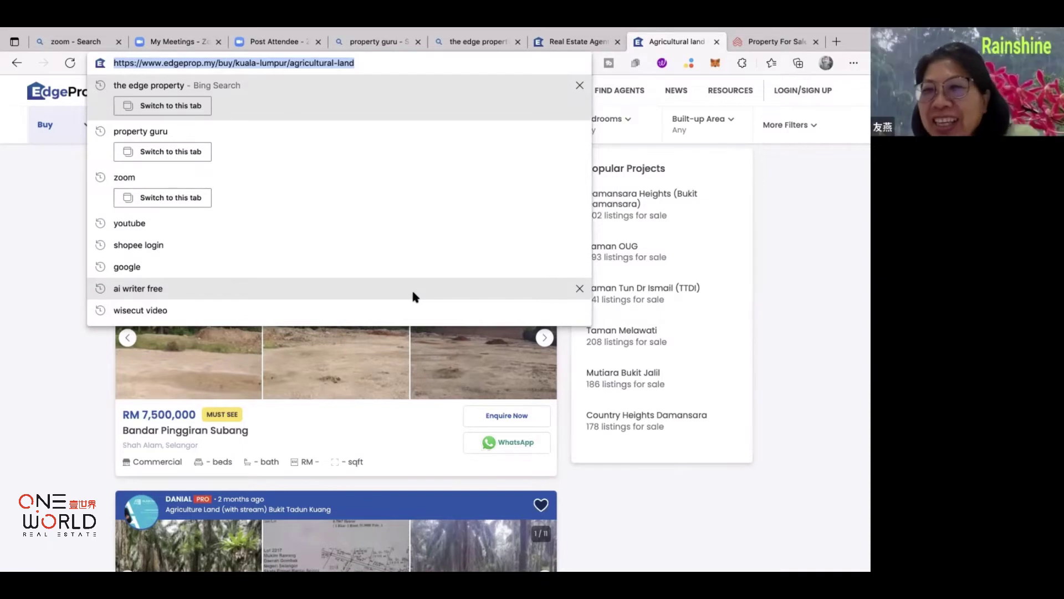
Load the agricultural land results in a new browser tab and open the Batang Kali, Hulu Selangor listing.
key("alt+Return")
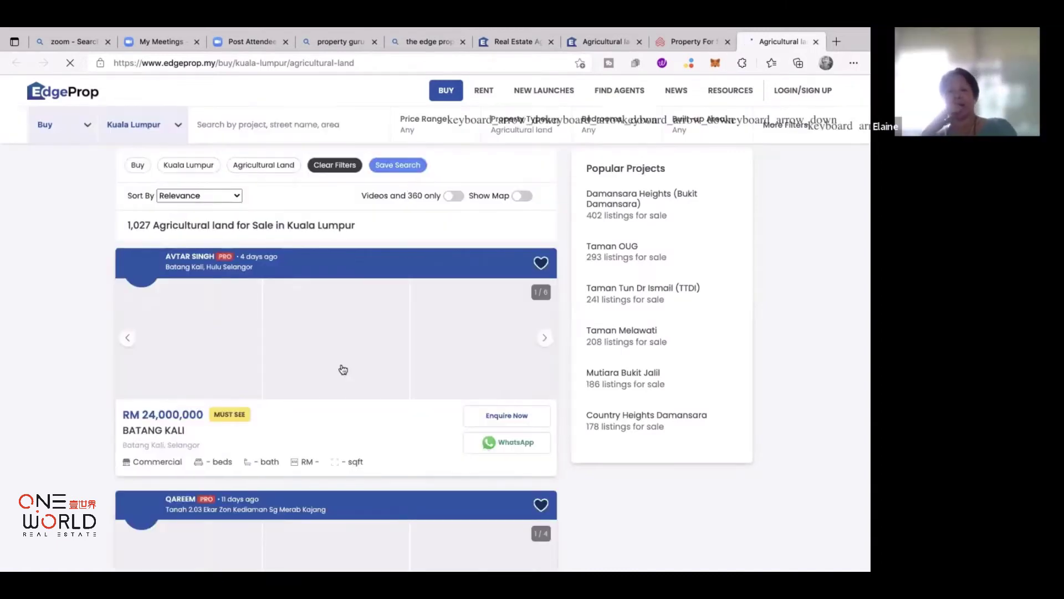
scroll(342, 368, "down", 2)
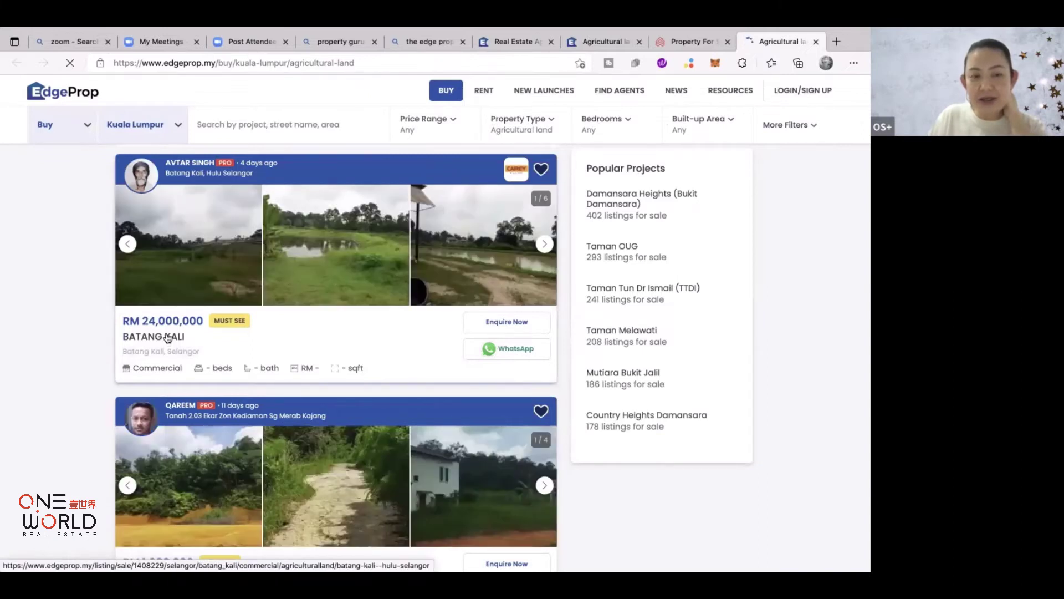
left_click(166, 338)
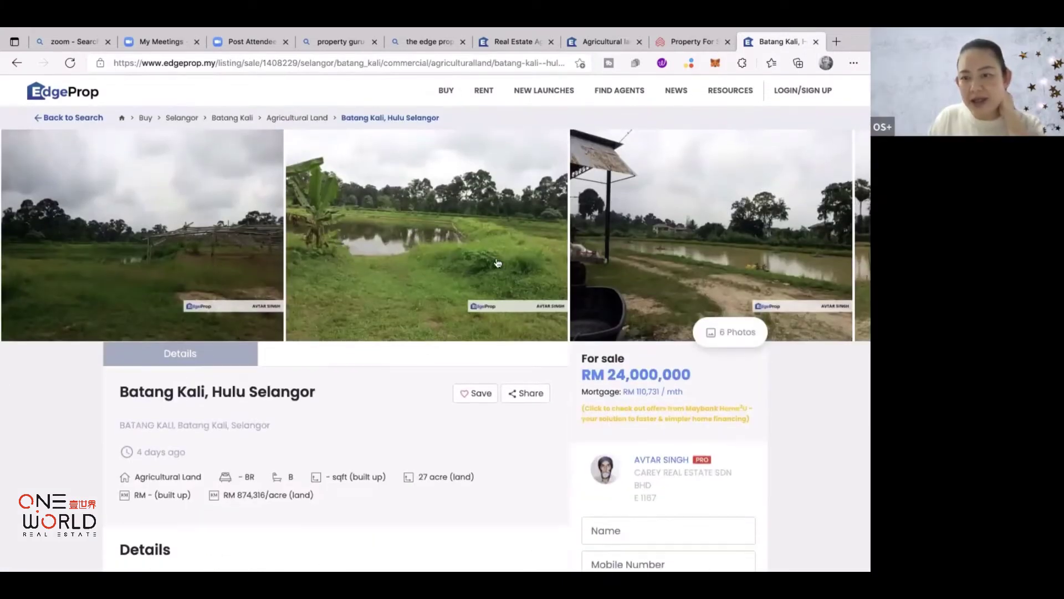
Examine the Batang Kali listing's photos, price, land area, tenure and description.
scroll(301, 276, "right", 4)
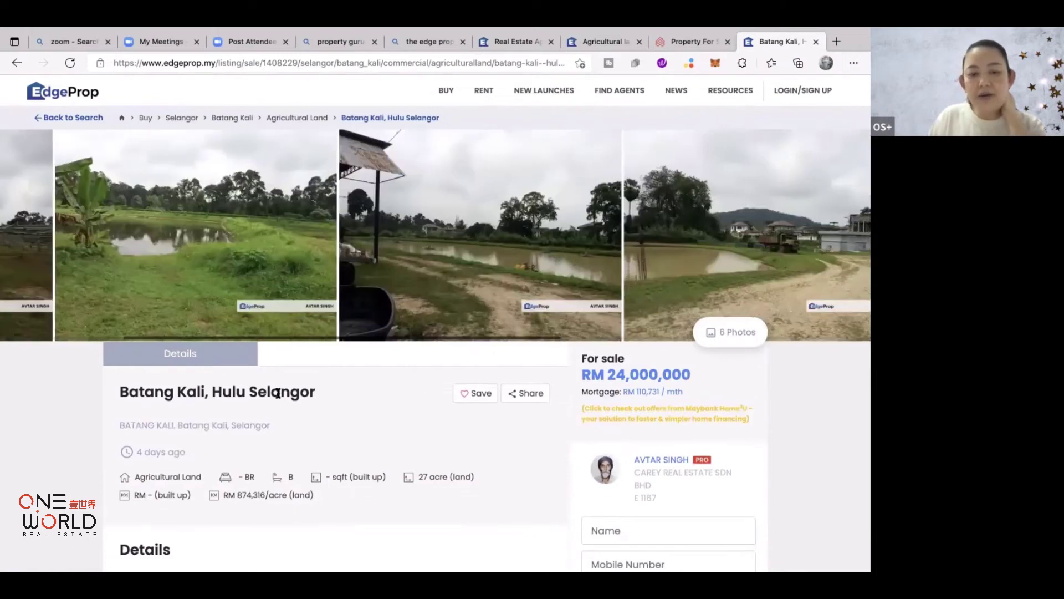
scroll(277, 393, "down", 2)
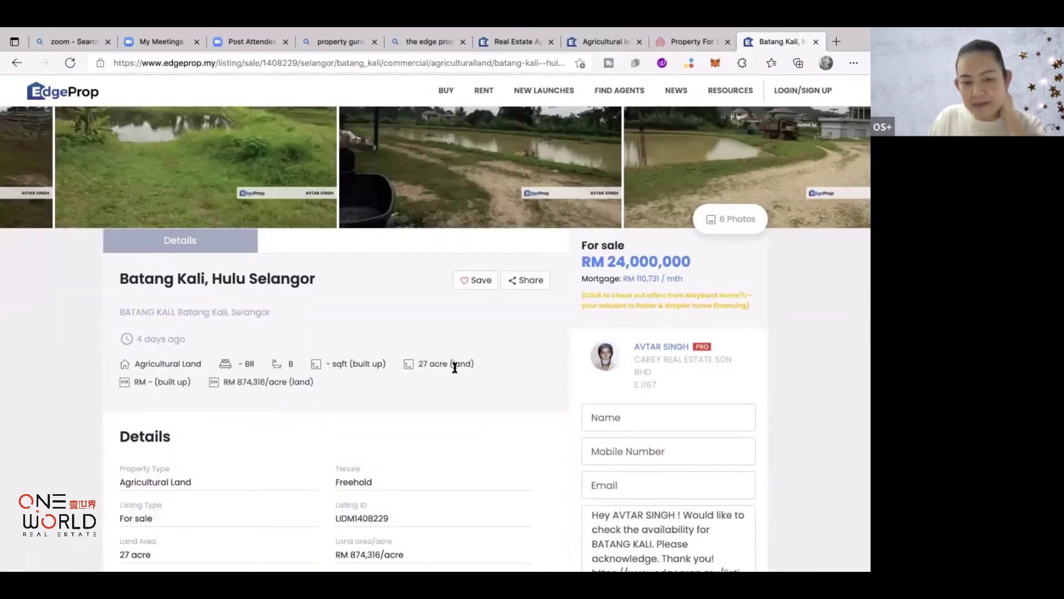
scroll(252, 393, "down", 2)
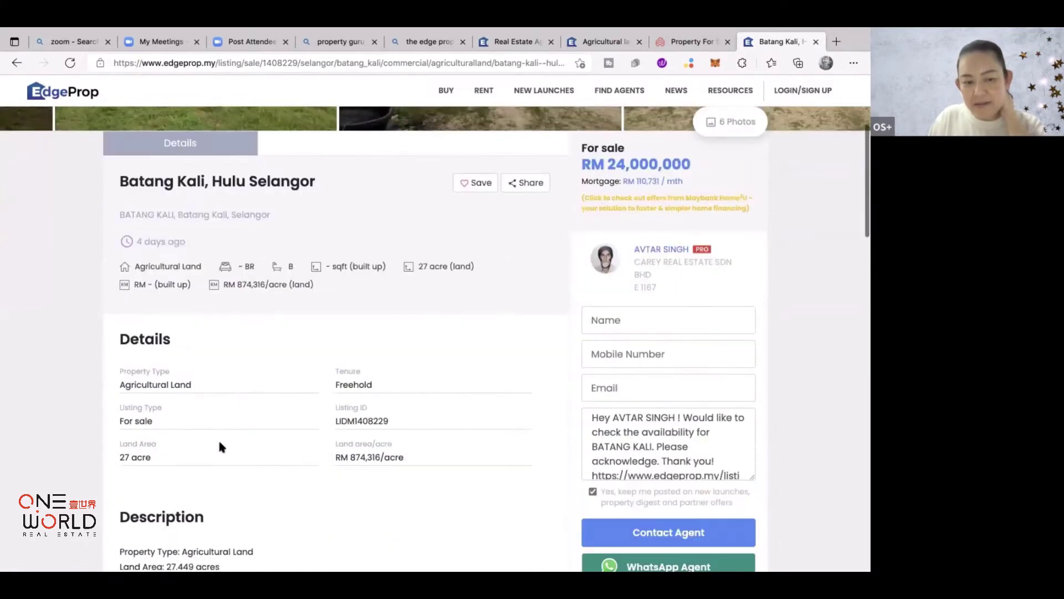
scroll(220, 447, "down", 6)
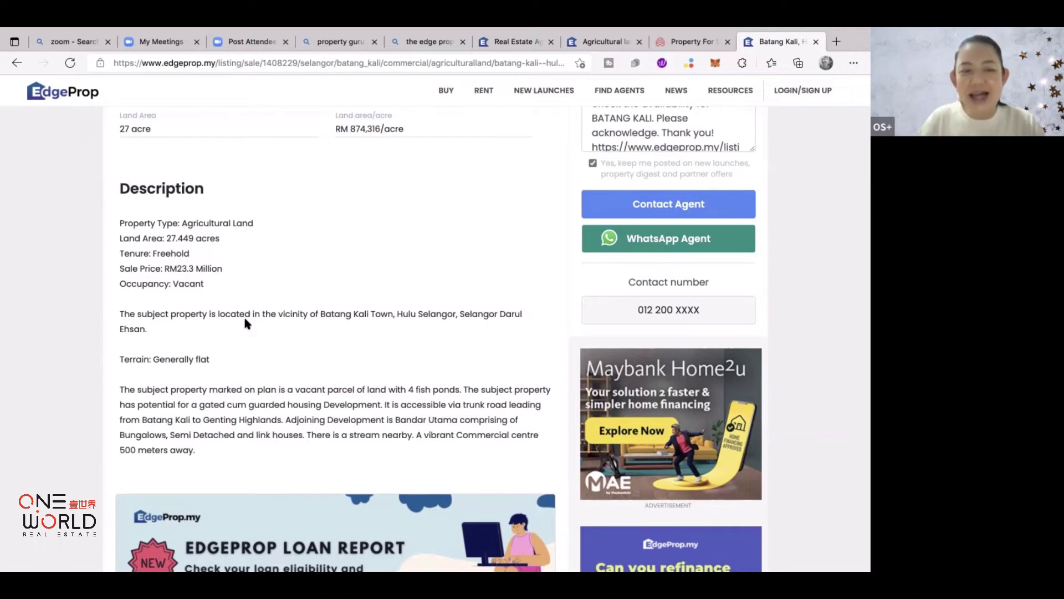
scroll(198, 244, "up", 6)
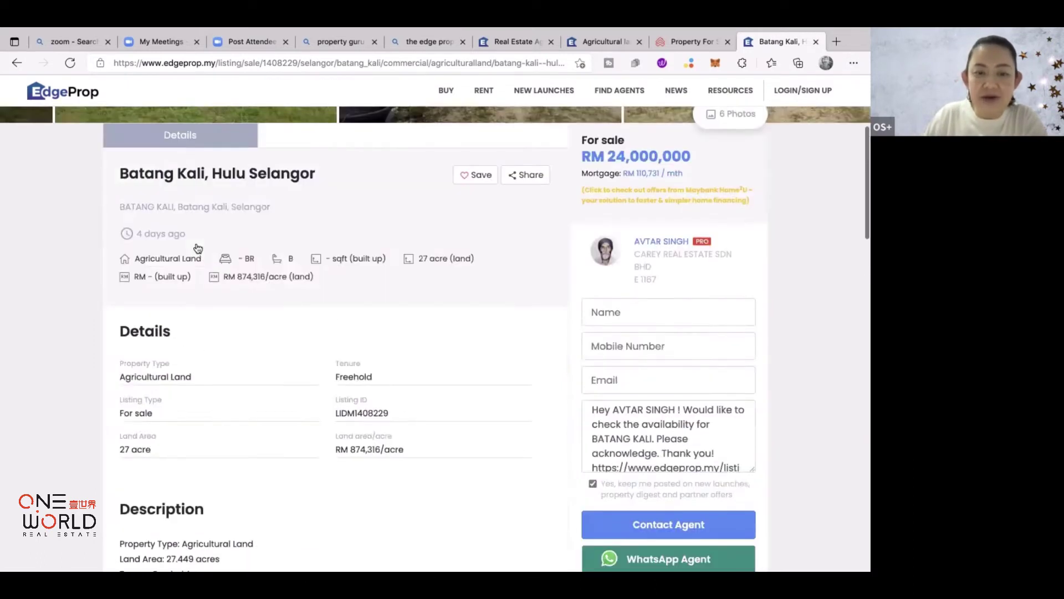
scroll(197, 248, "up", 2)
scroll(307, 281, "down", 3)
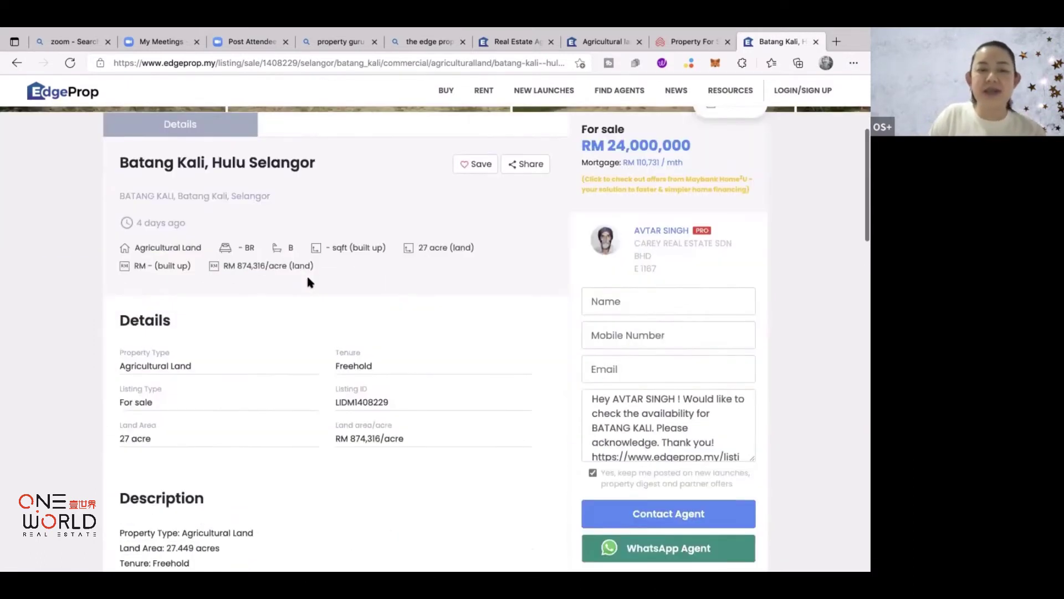
scroll(308, 281, "down", 7)
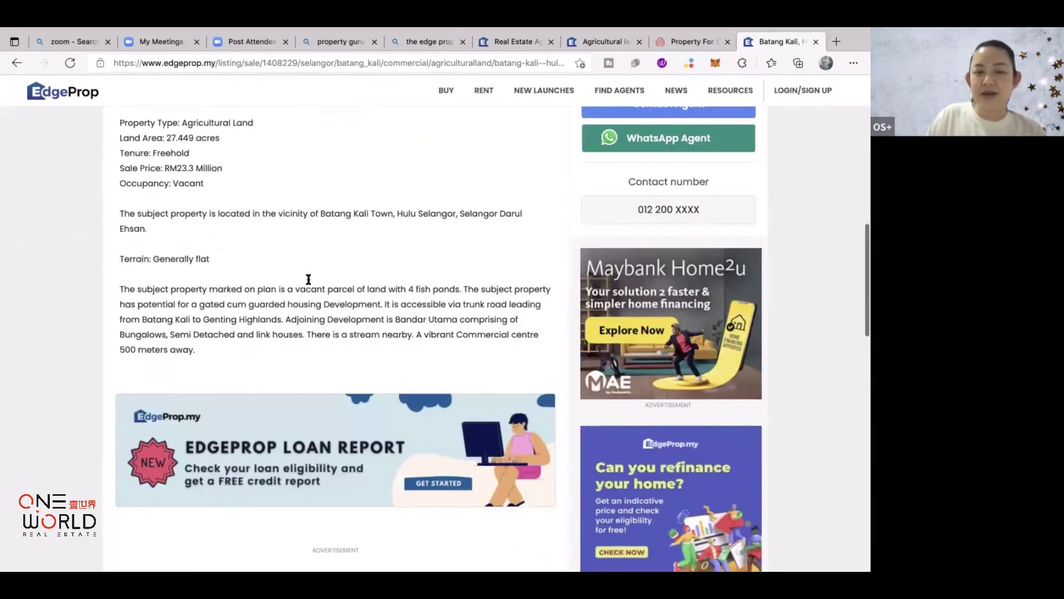
Browse the remaining photos of the Batang Kali land and recheck the listing's details through the end of its description.
scroll(309, 279, "up", 8)
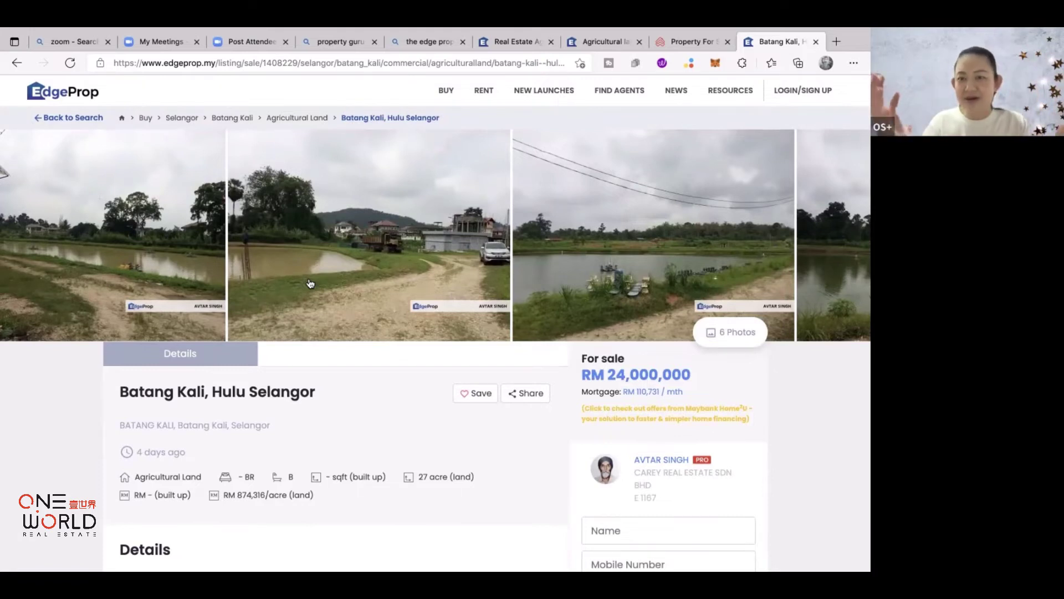
scroll(310, 283, "right", 4)
scroll(327, 322, "down", 2)
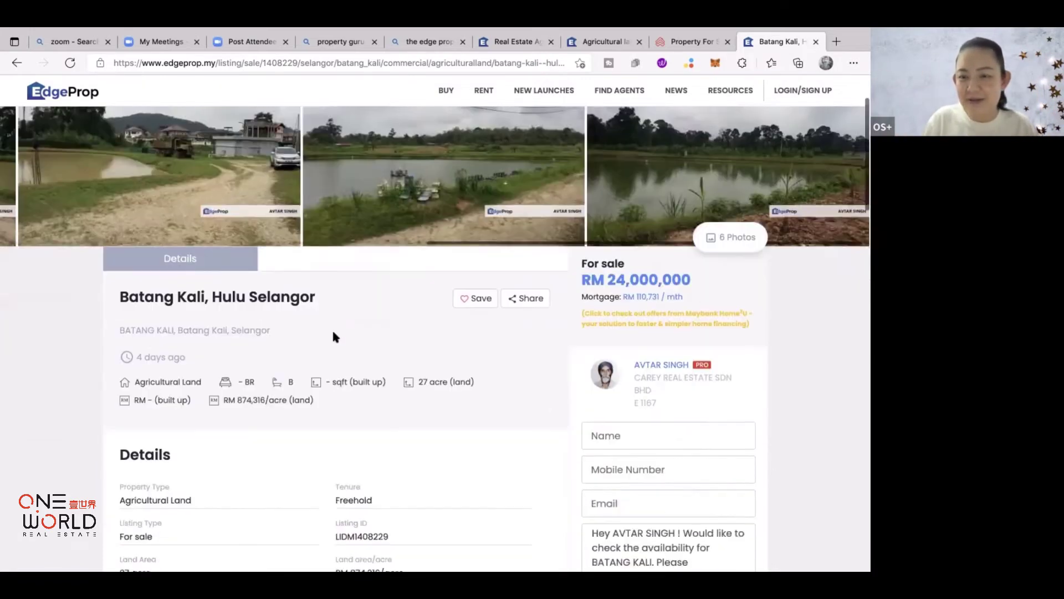
scroll(330, 338, "down", 4)
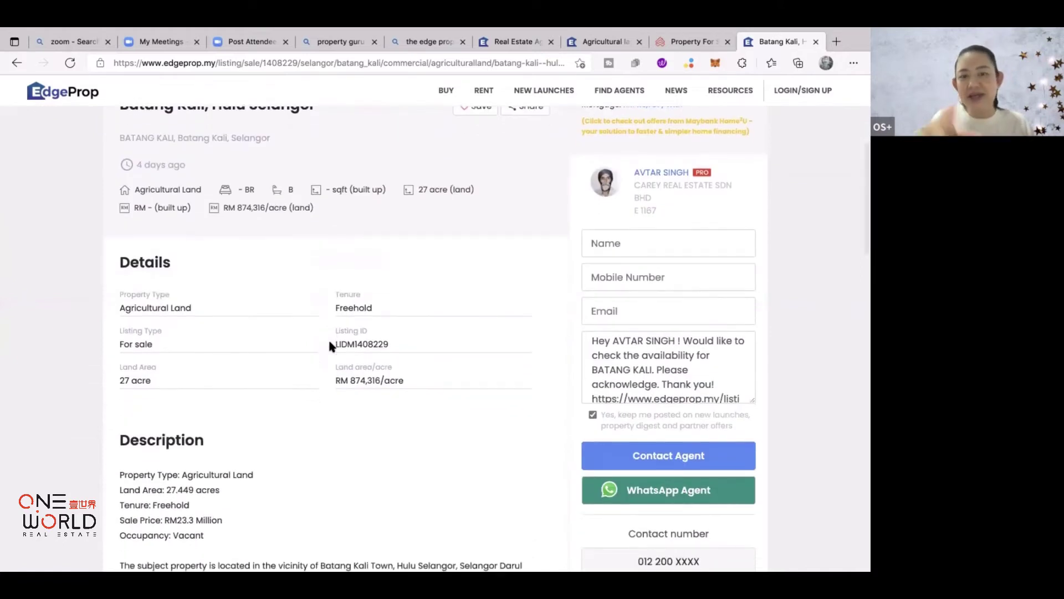
scroll(330, 346, "down", 10)
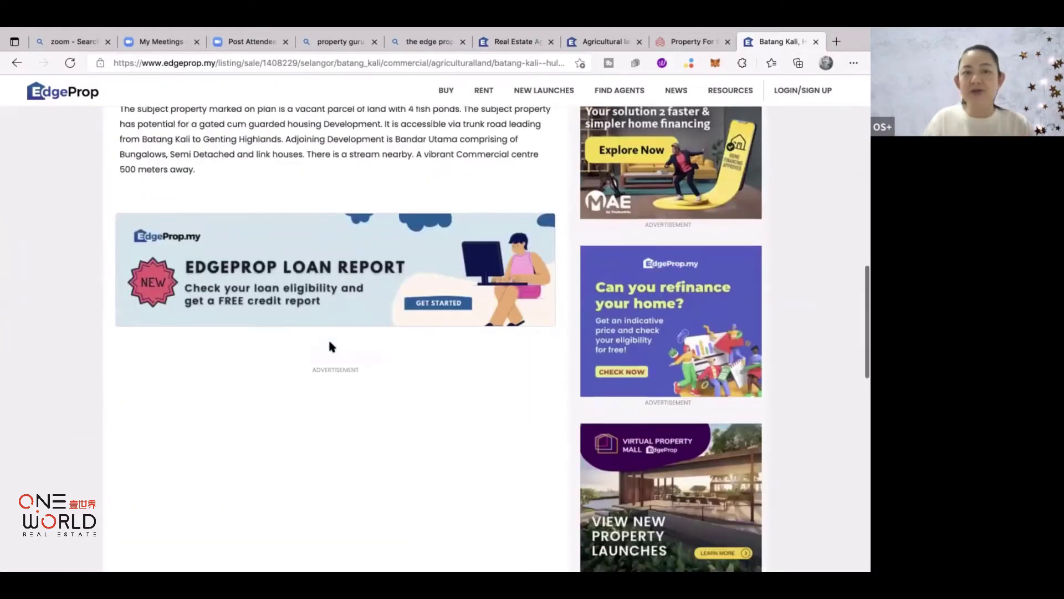
scroll(329, 346, "up", 15)
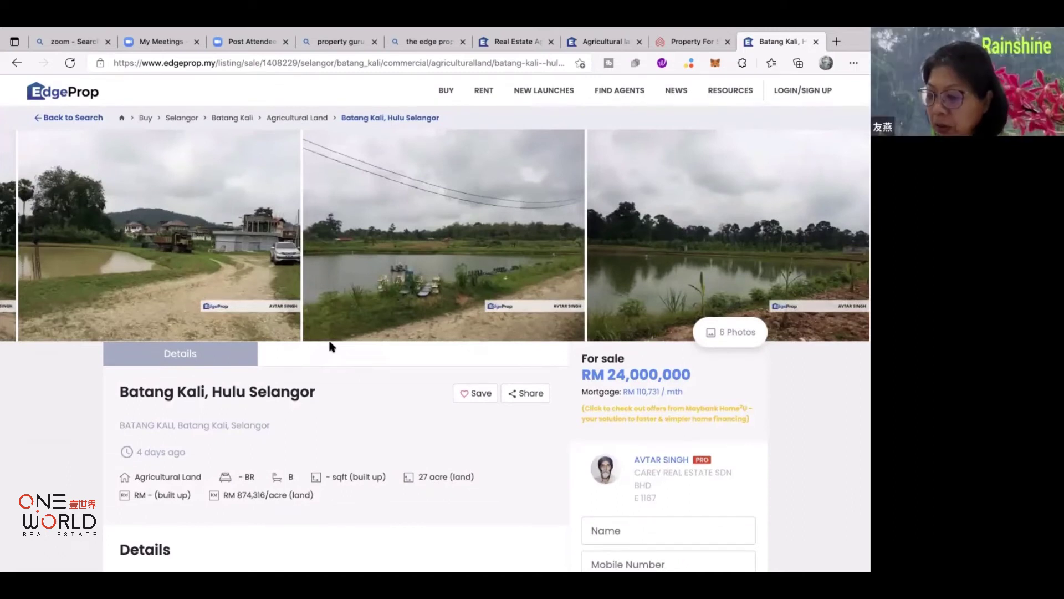
scroll(331, 346, "down", 4)
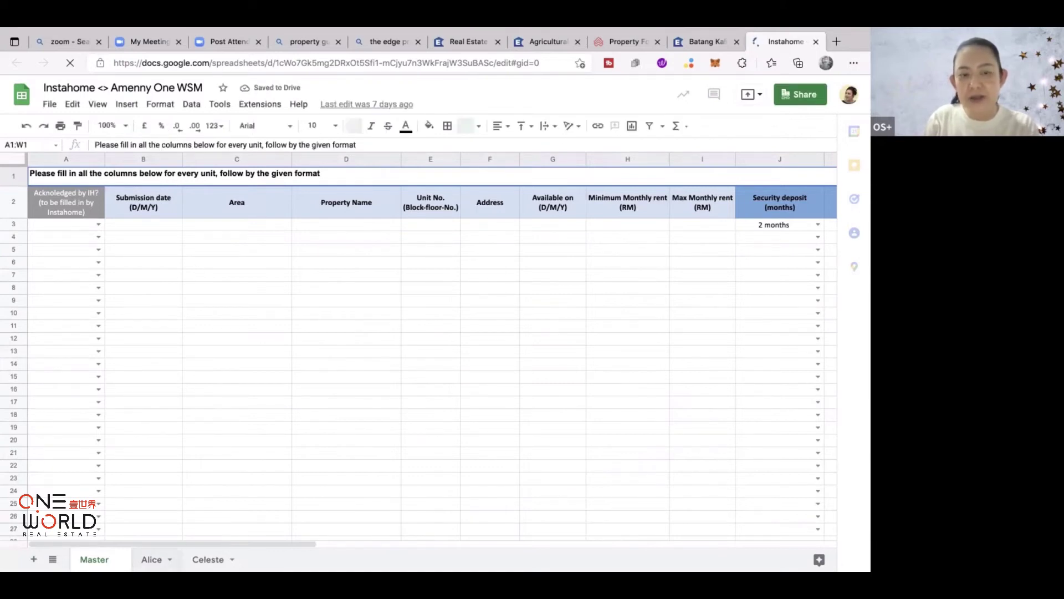
Open the third sheet of the Instahome spreadsheet and review its units' listing links, submission dates, areas, property names and addresses.
left_click(208, 560)
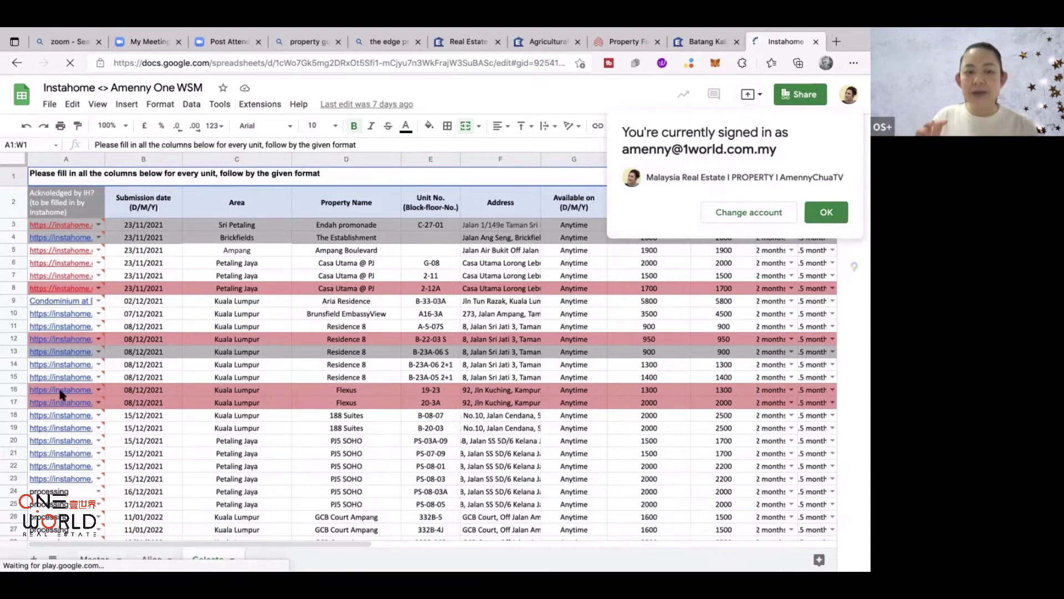
mouse_move(61, 394)
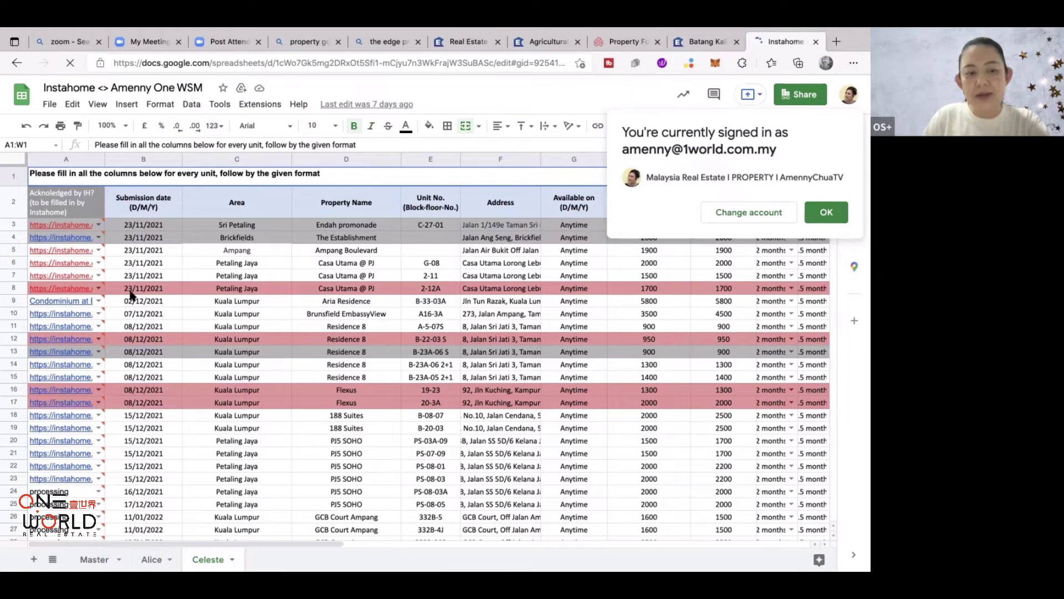
scroll(132, 294, "down", 2)
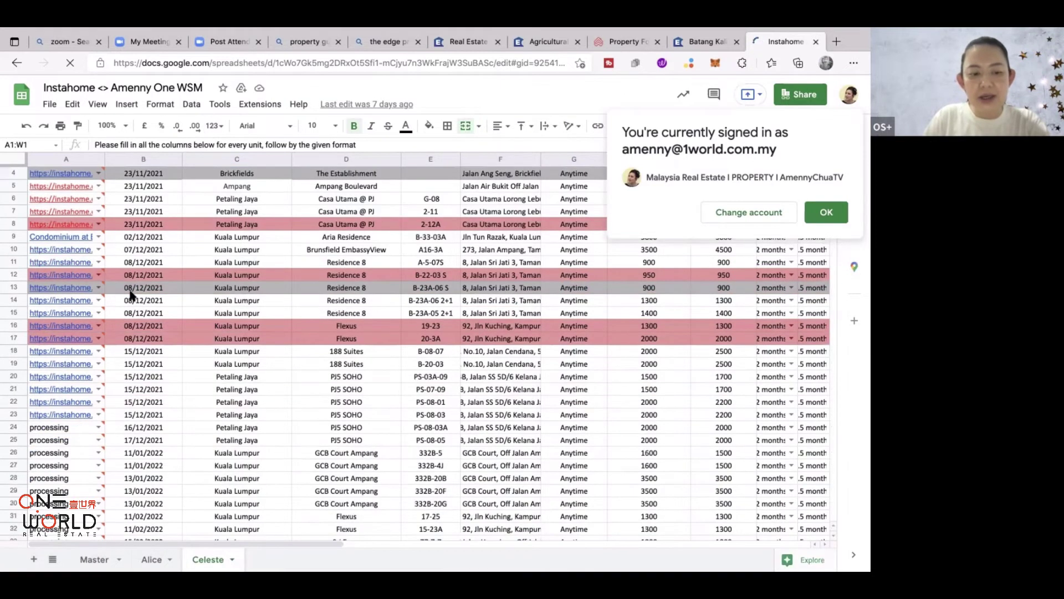
scroll(133, 360, "down", 3)
scroll(136, 454, "down", 1)
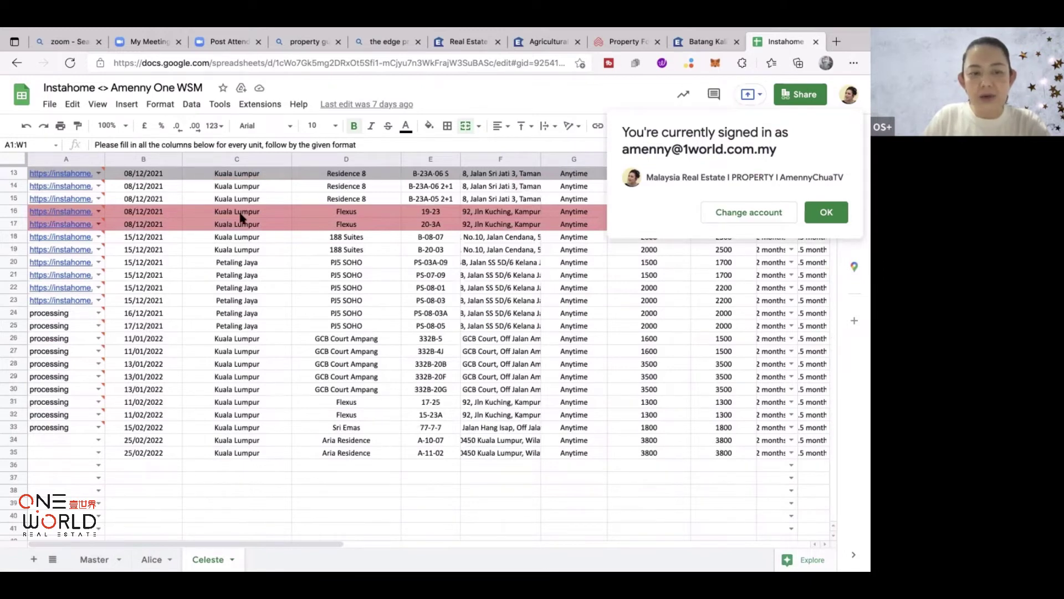
scroll(240, 218, "up", 5)
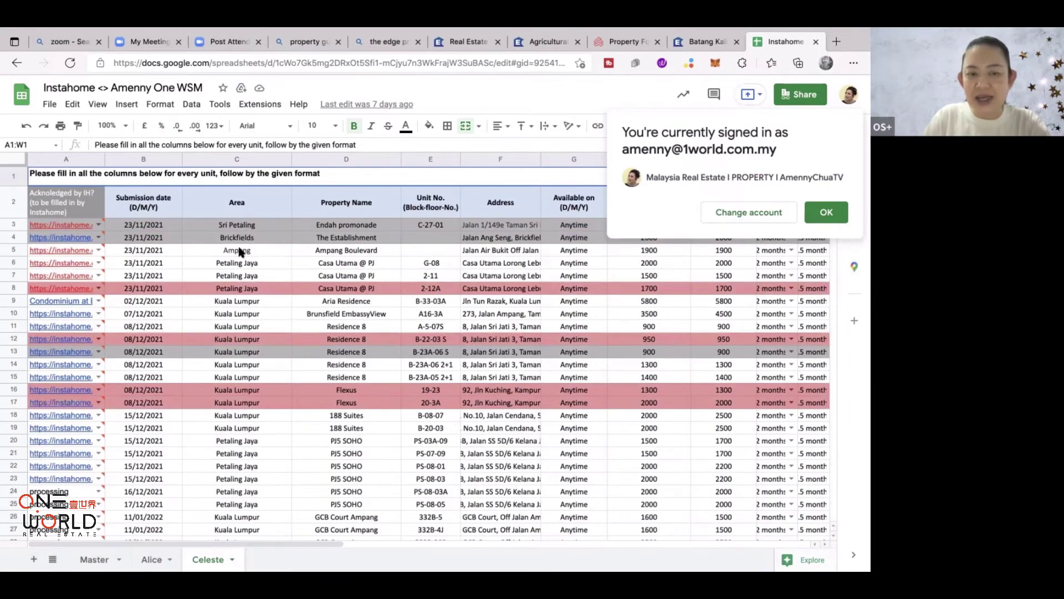
scroll(233, 333, "down", 1)
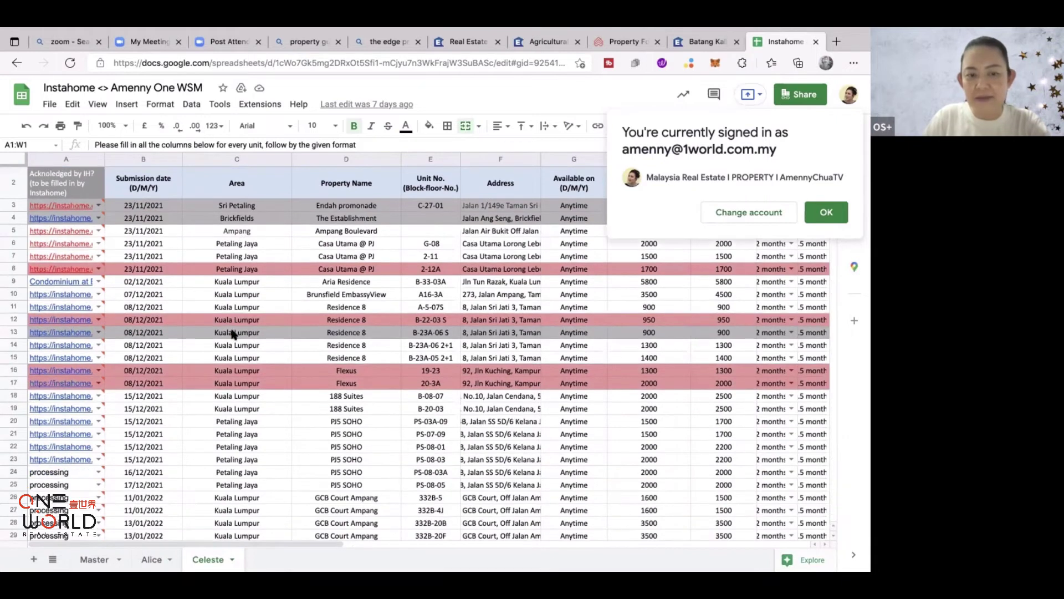
scroll(233, 333, "up", 1)
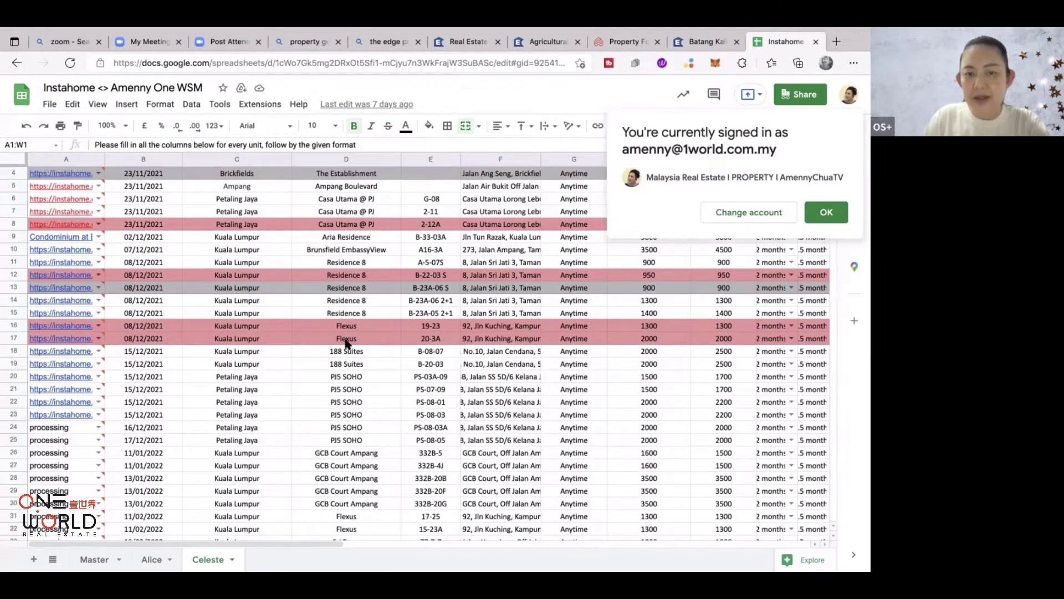
scroll(388, 266, "up", 2)
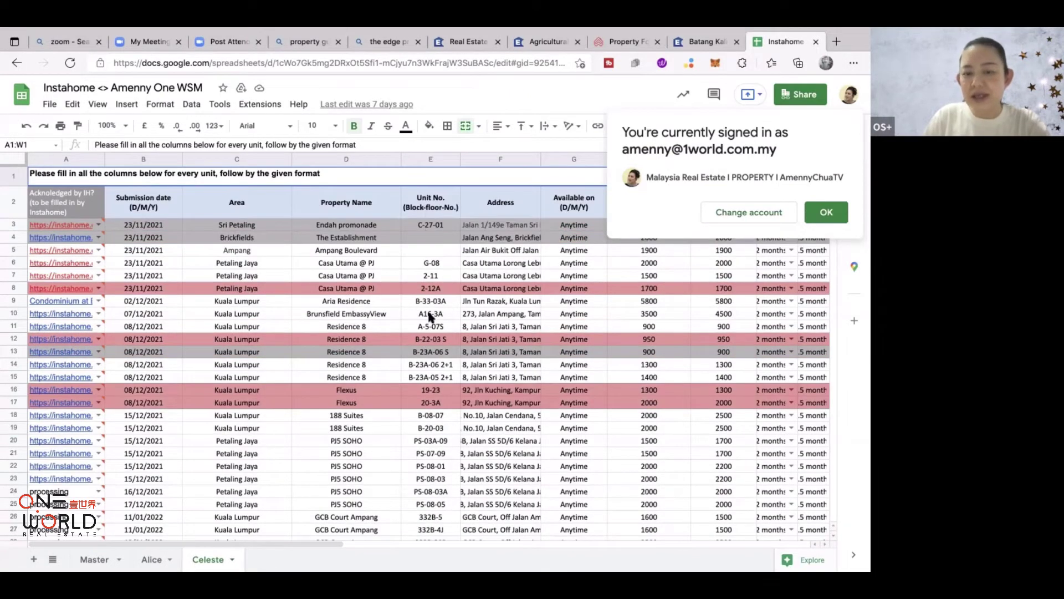
scroll(431, 317, "down", 2)
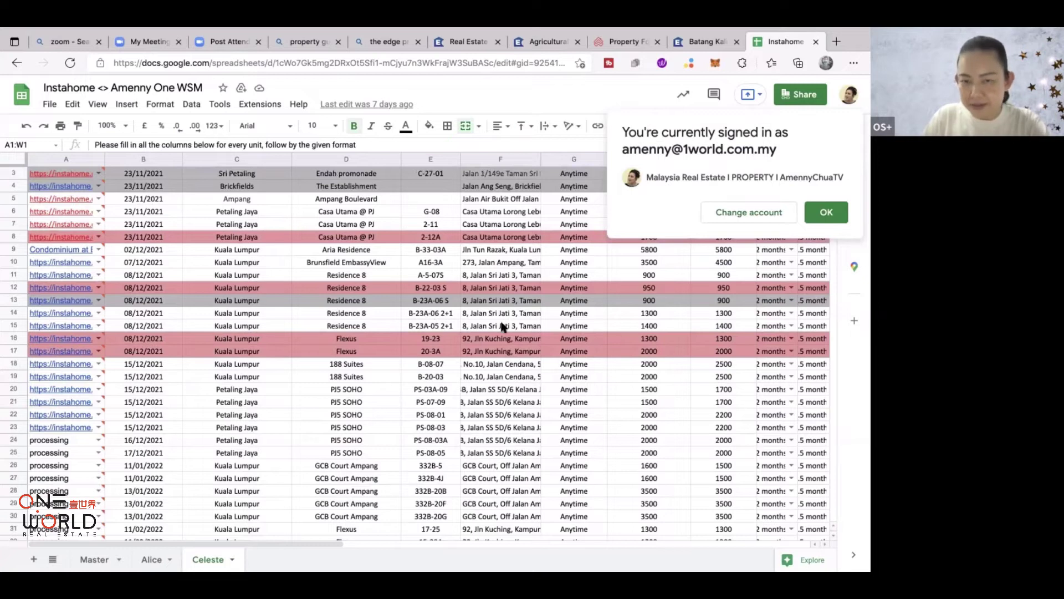
scroll(502, 326, "up", 2)
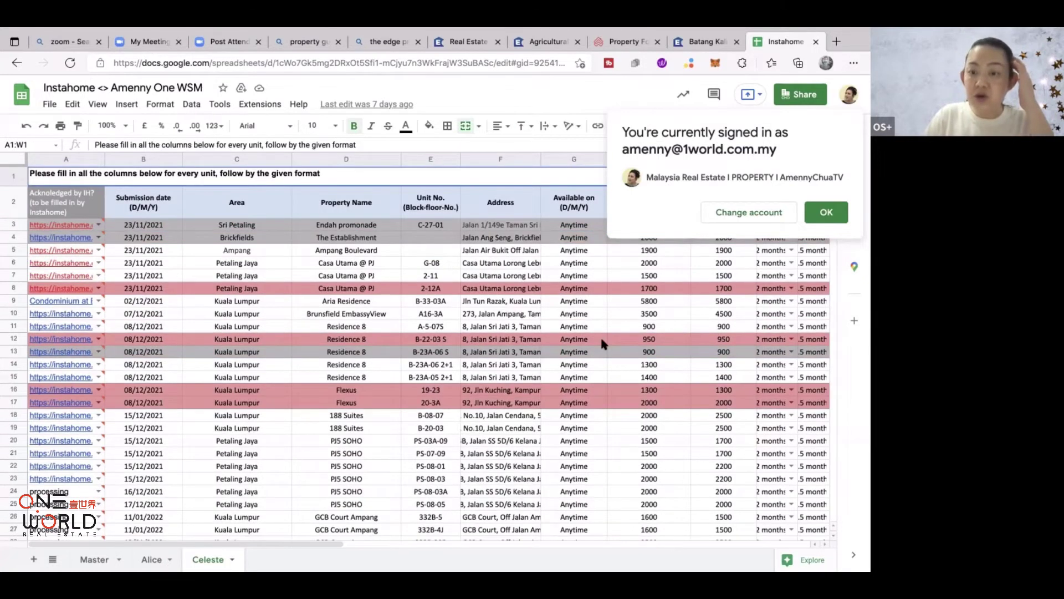
Widen the "Security deposit (months)" column so its header and values fit.
scroll(386, 312, "right", 1)
scroll(237, 304, "right", 5)
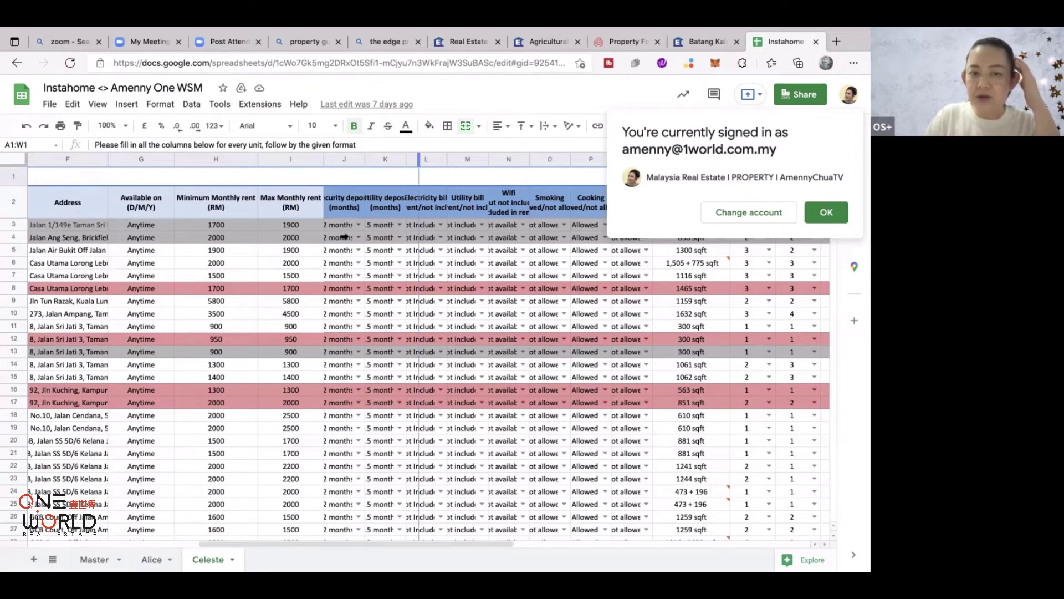
left_click_drag(344, 237, 392, 156)
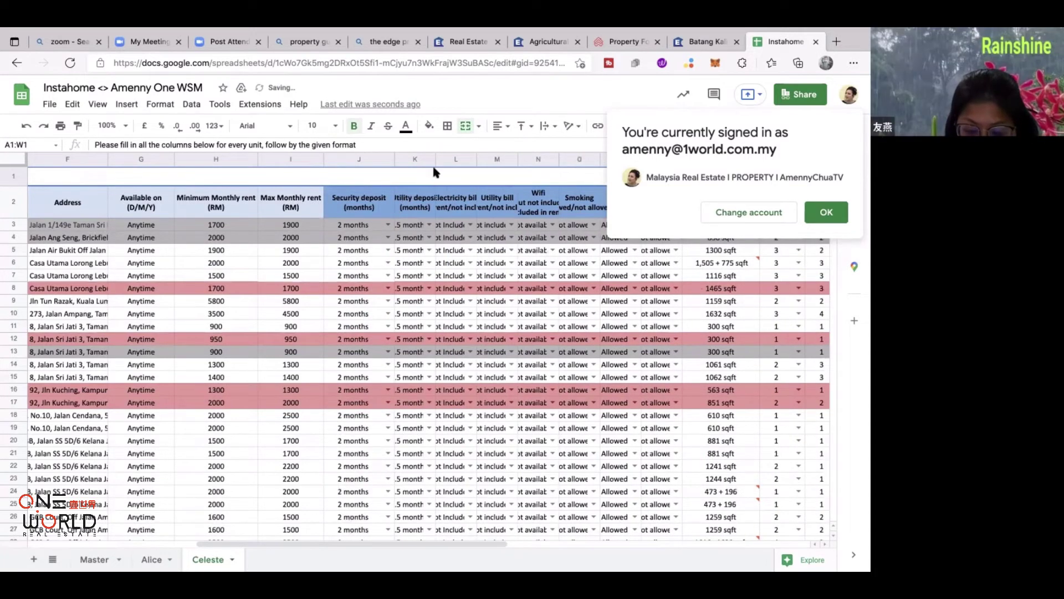
Widen the "Utility deposit (months)" and "Electricity bill" columns so their cell values fit.
left_click_drag(436, 159, 453, 159)
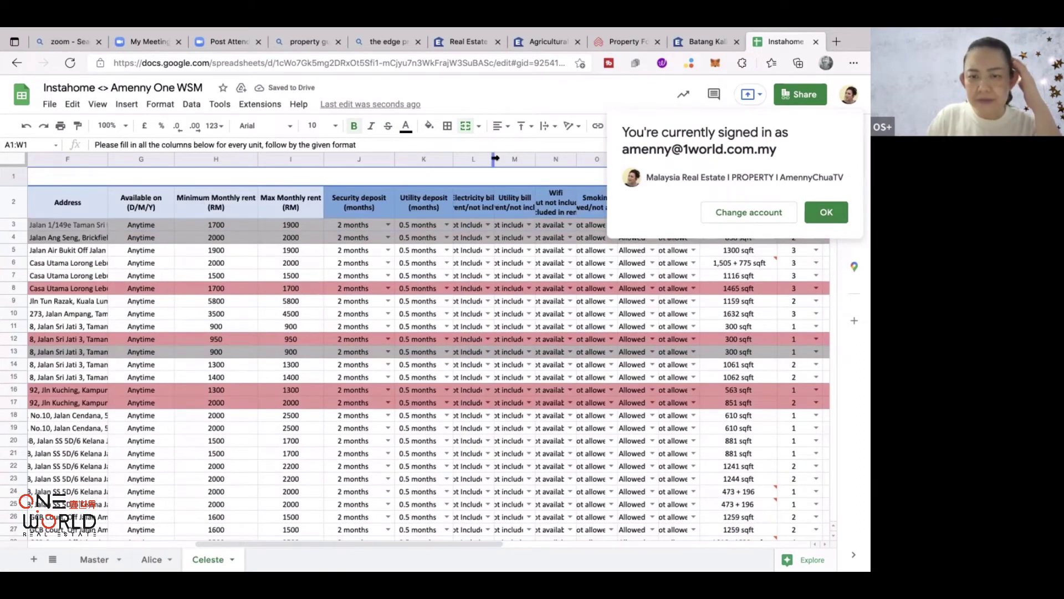
left_click(492, 158)
double_click(494, 158)
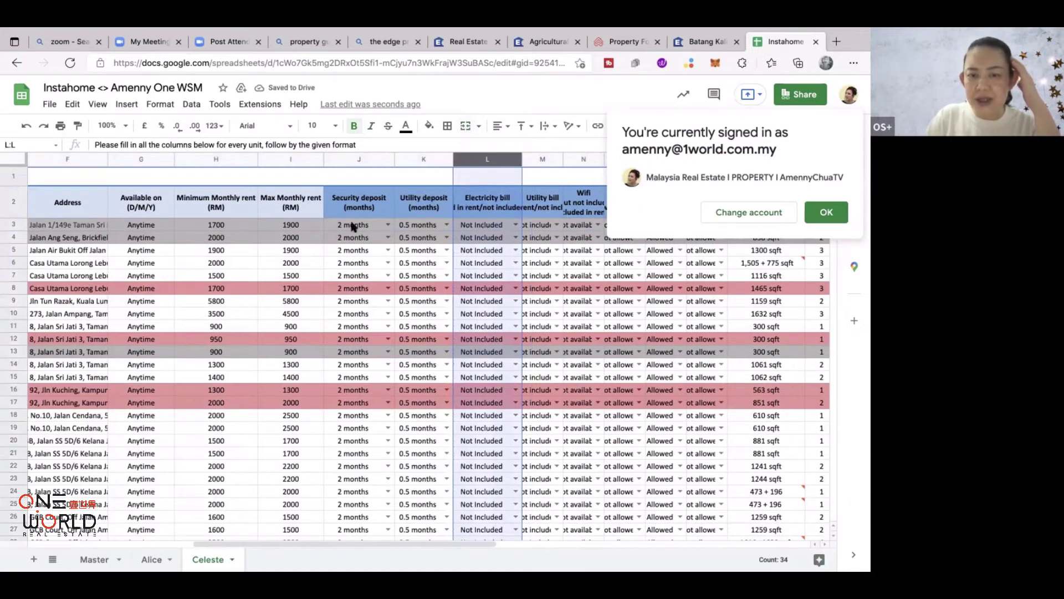
Review the units' bill, smoking, cooking, pet, built-up, room, carpark, furnishing, remarks and referral document columns.
scroll(320, 244, "right", 5)
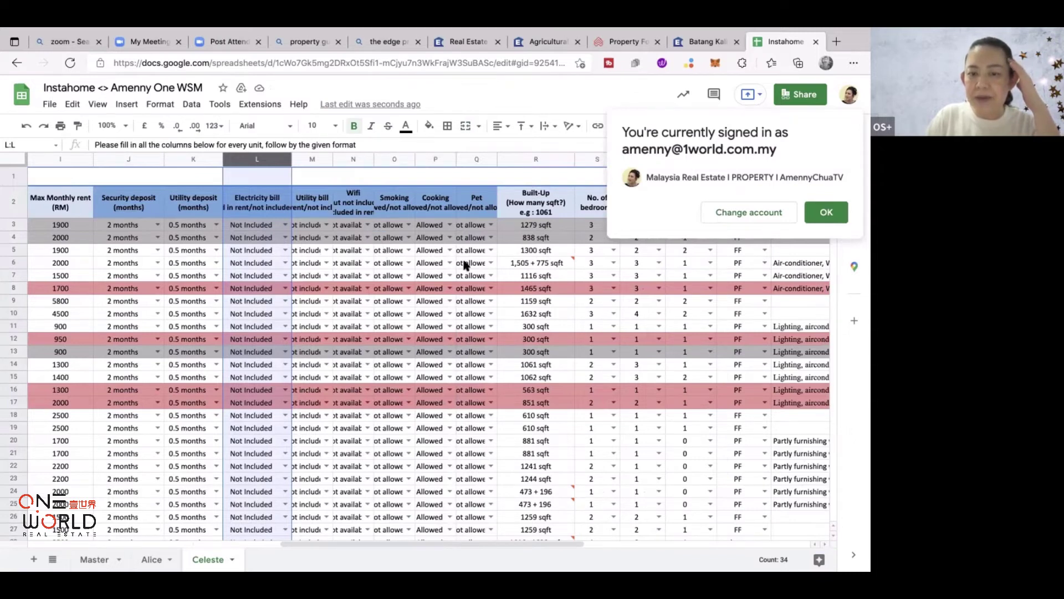
scroll(504, 272, "right", 3)
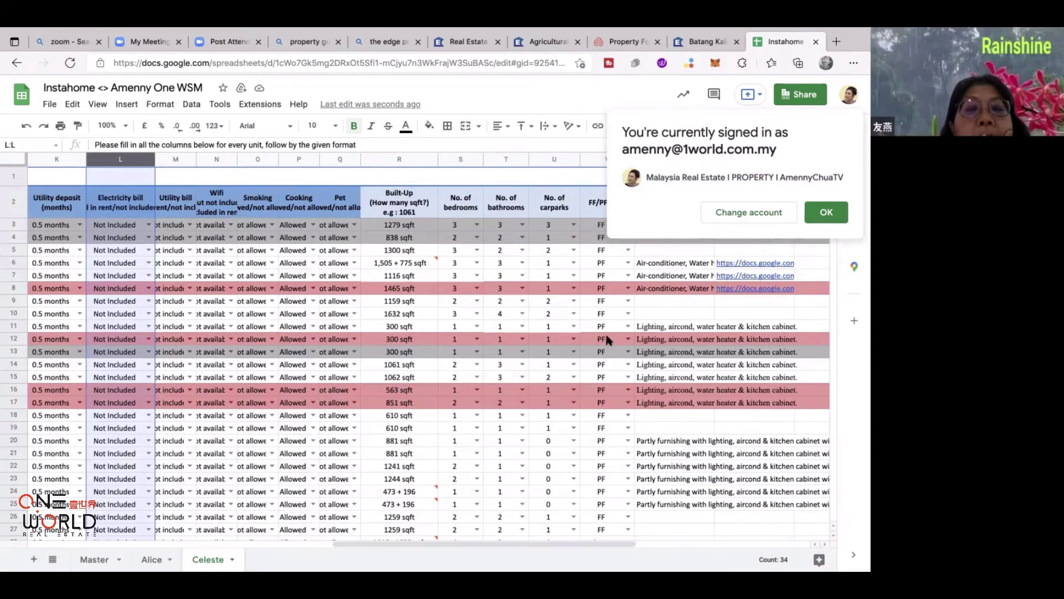
scroll(608, 340, "right", 2)
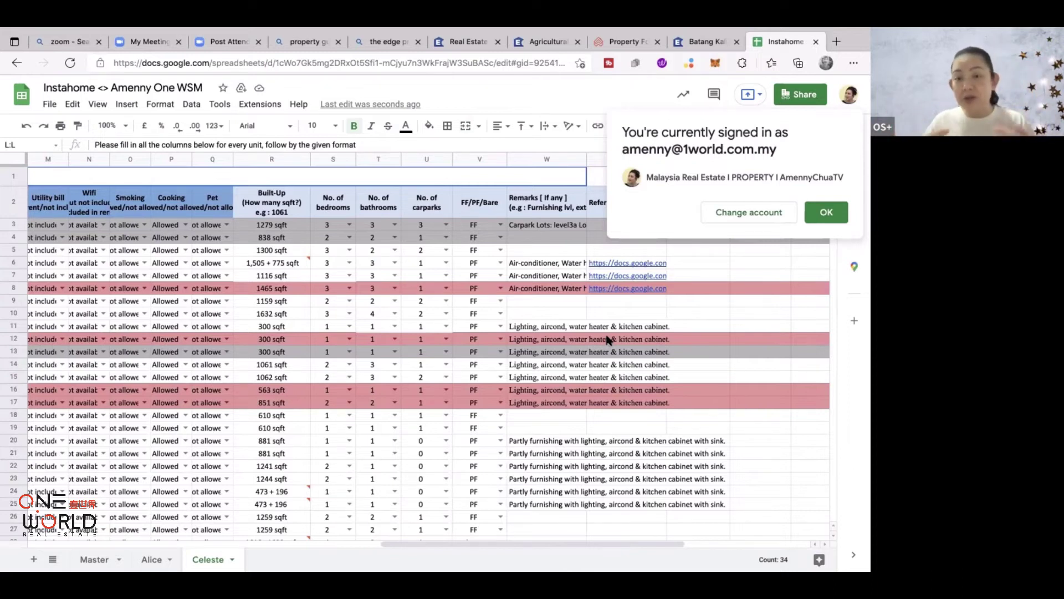
scroll(423, 361, "left", 5)
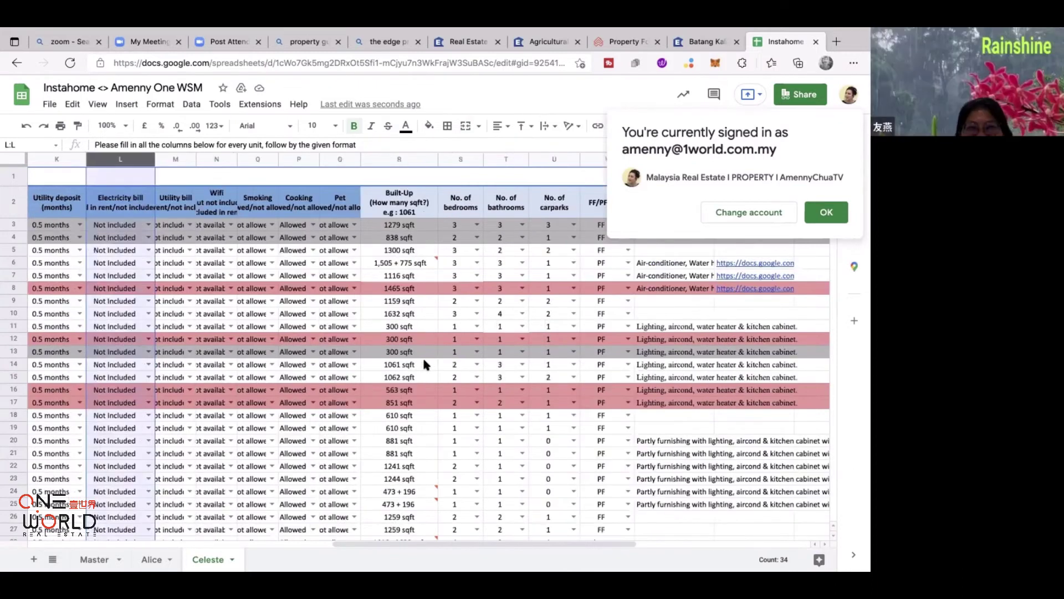
scroll(425, 364, "right", 5)
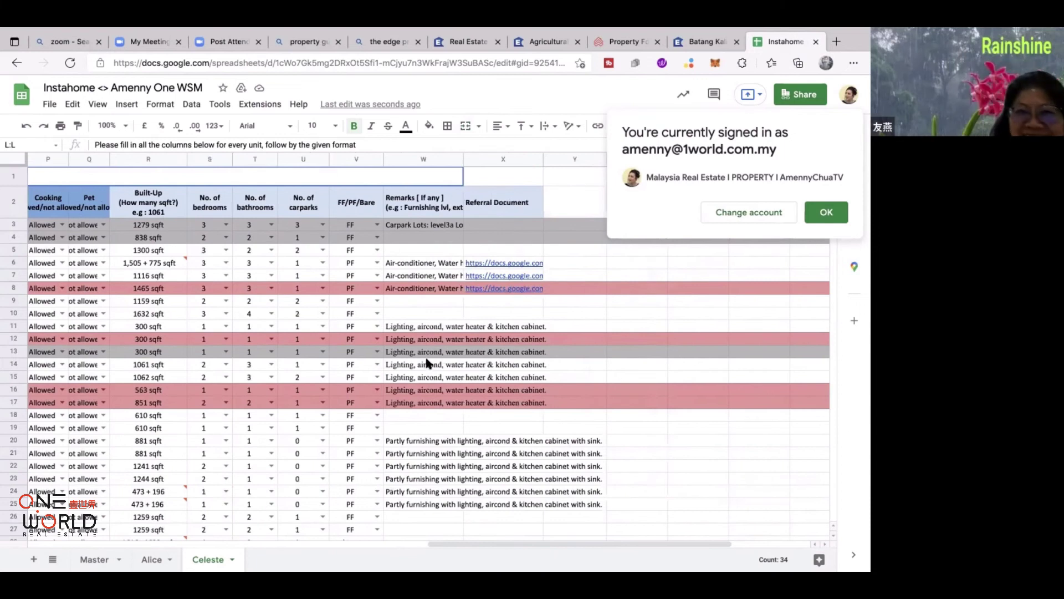
scroll(428, 360, "down", 1)
scroll(428, 360, "left", 5)
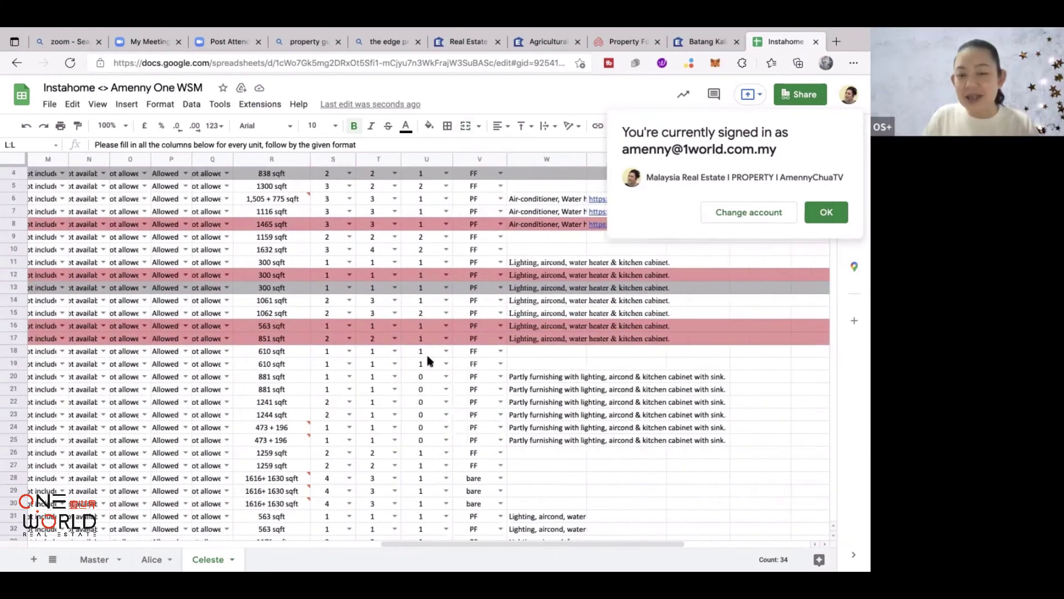
Review the sheet's unit rows down to the latest submissions, check the listing link column, and open the second sheet.
scroll(429, 361, "down", 1)
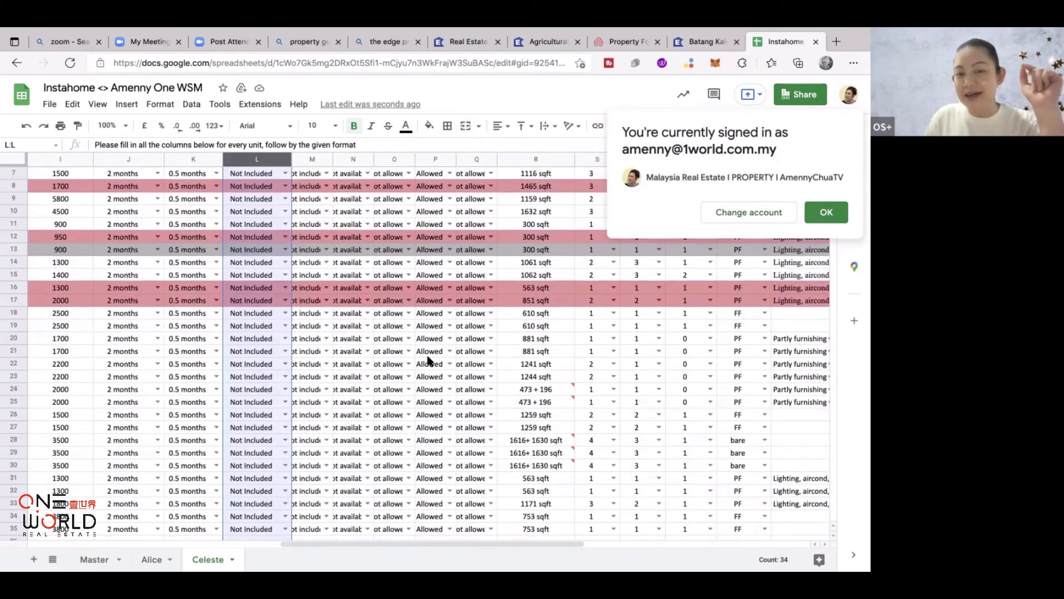
scroll(430, 361, "left", 1)
scroll(429, 360, "down", 2)
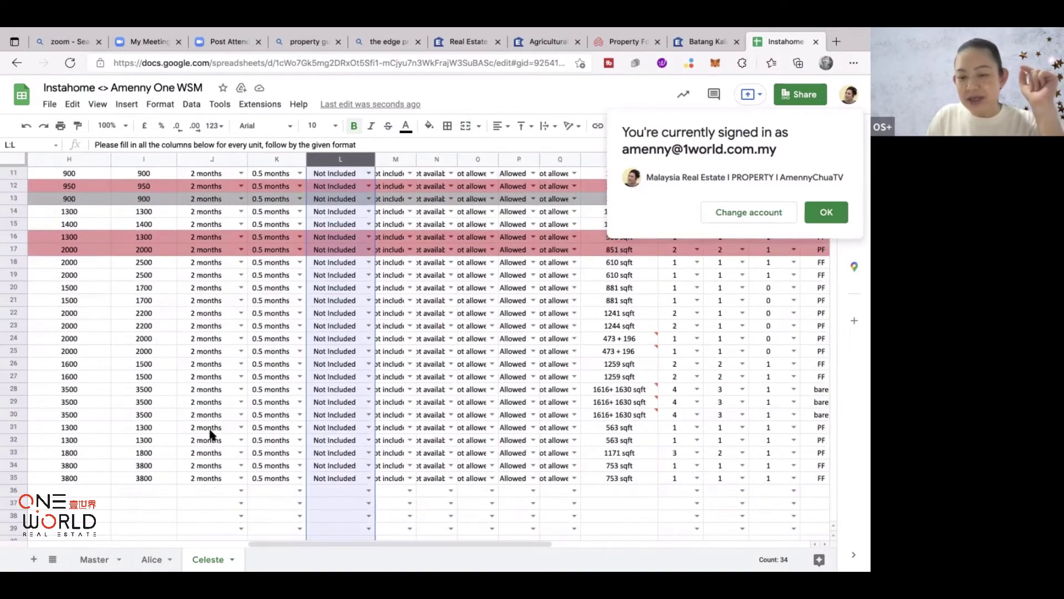
scroll(308, 421, "left", 5)
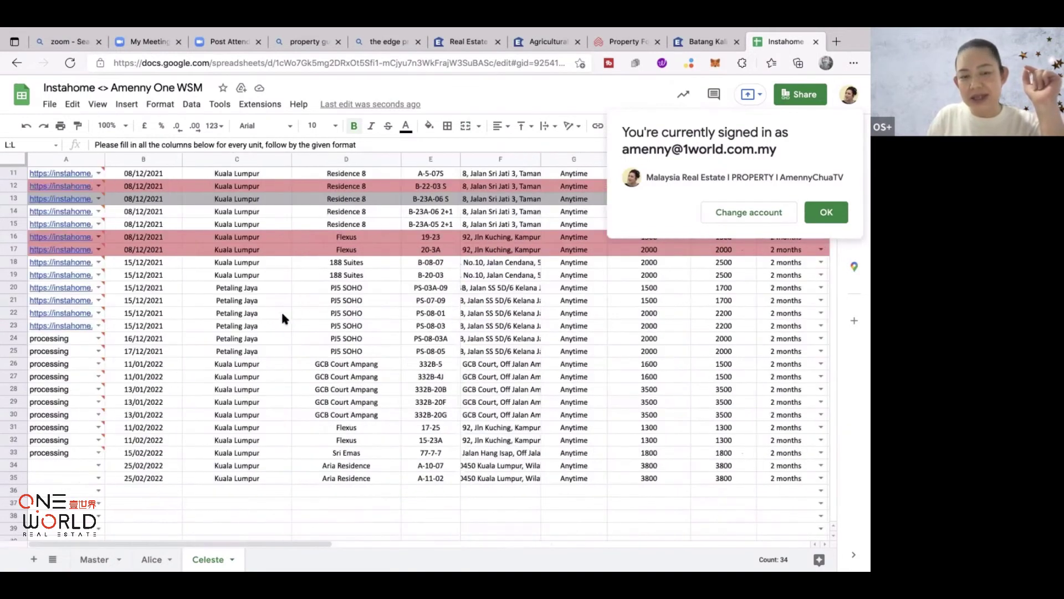
scroll(281, 313, "up", 5)
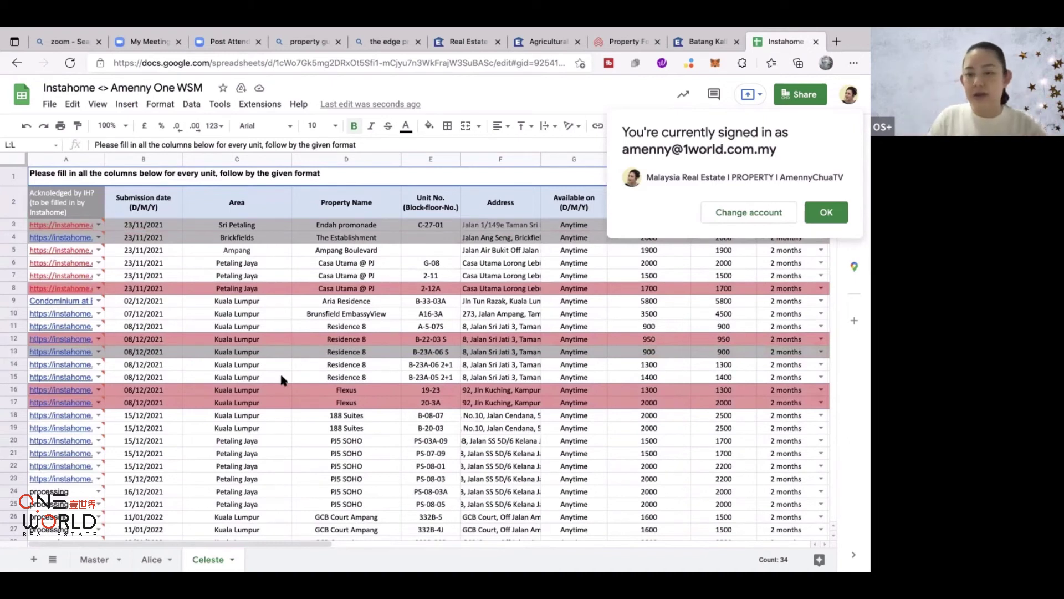
scroll(281, 380, "down", 2)
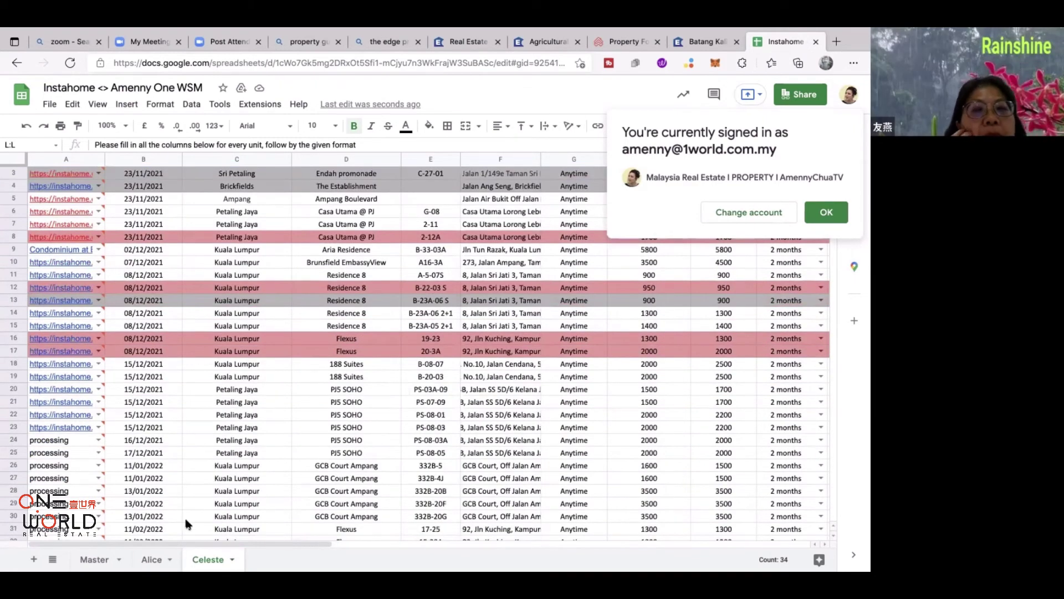
left_click(152, 559)
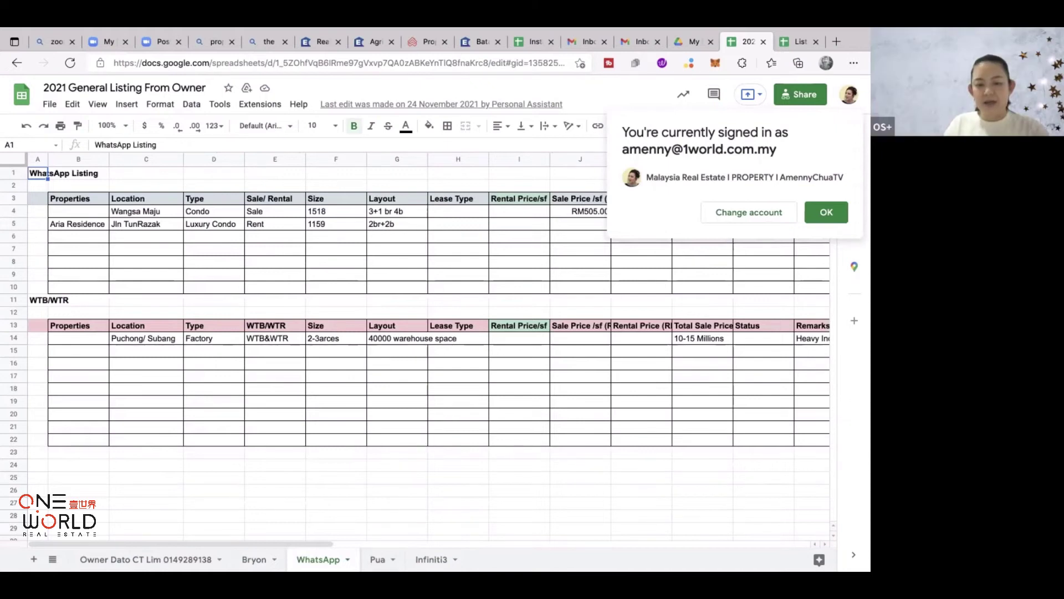
Examine the fourth sheet and the first owner's sheet of "2021 General Listing From Owner", including the price, status and remarks columns.
left_click(383, 560)
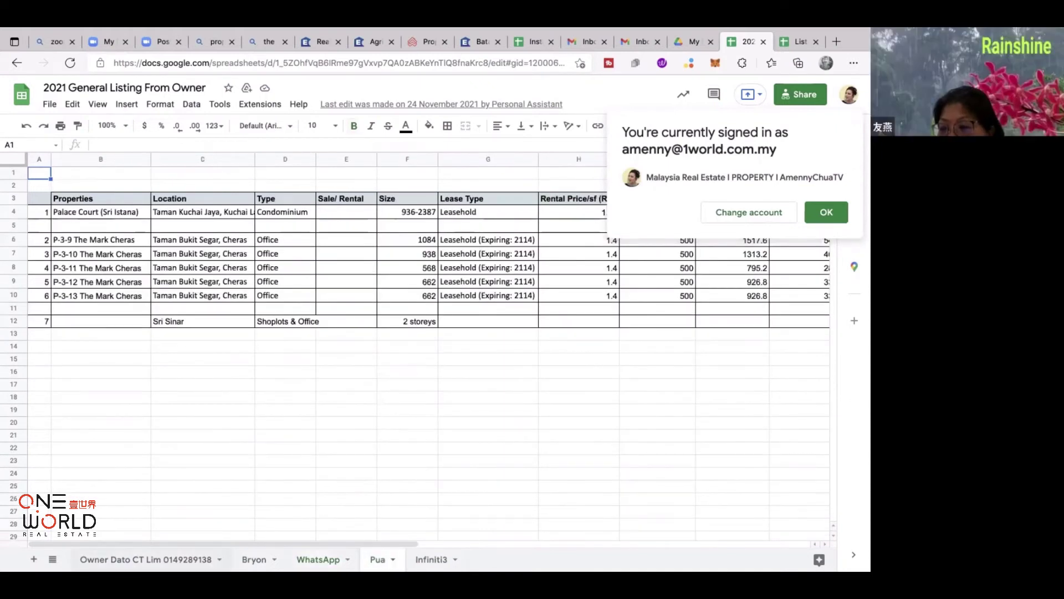
left_click(146, 559)
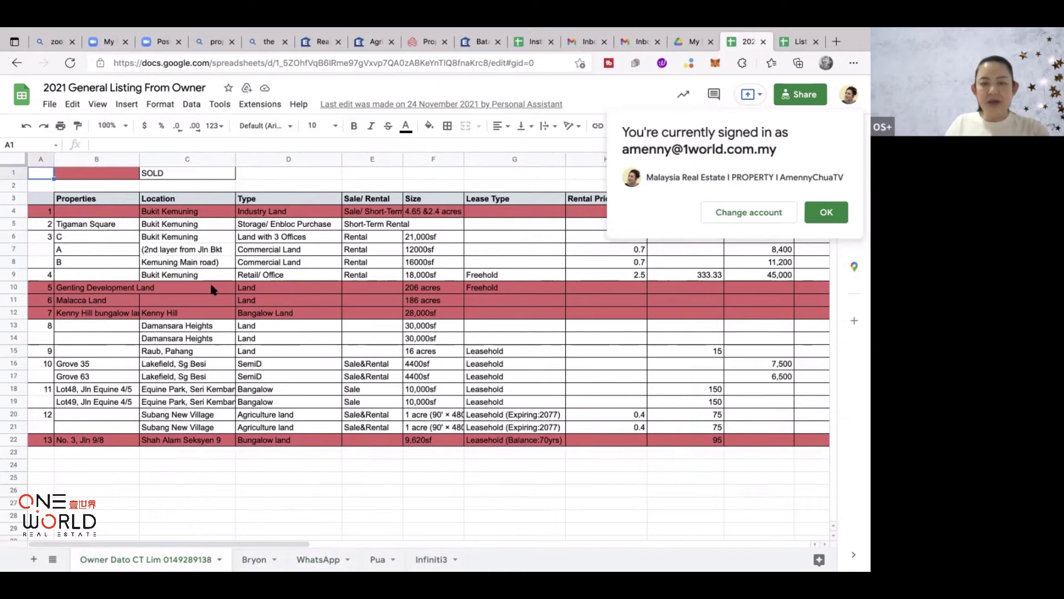
scroll(213, 289, "right", 10)
scroll(211, 288, "left", 7)
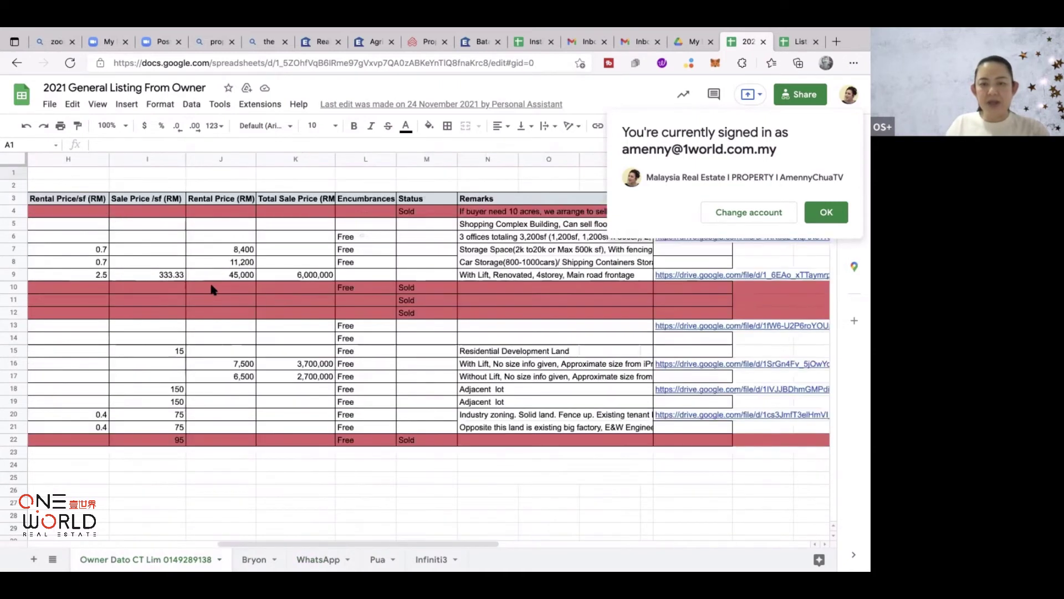
scroll(211, 288, "left", 5)
Switch to the "Listing Template" spreadsheet and rename its first sheet as "Rental".
key("ctrl+Tab")
type("Rental")
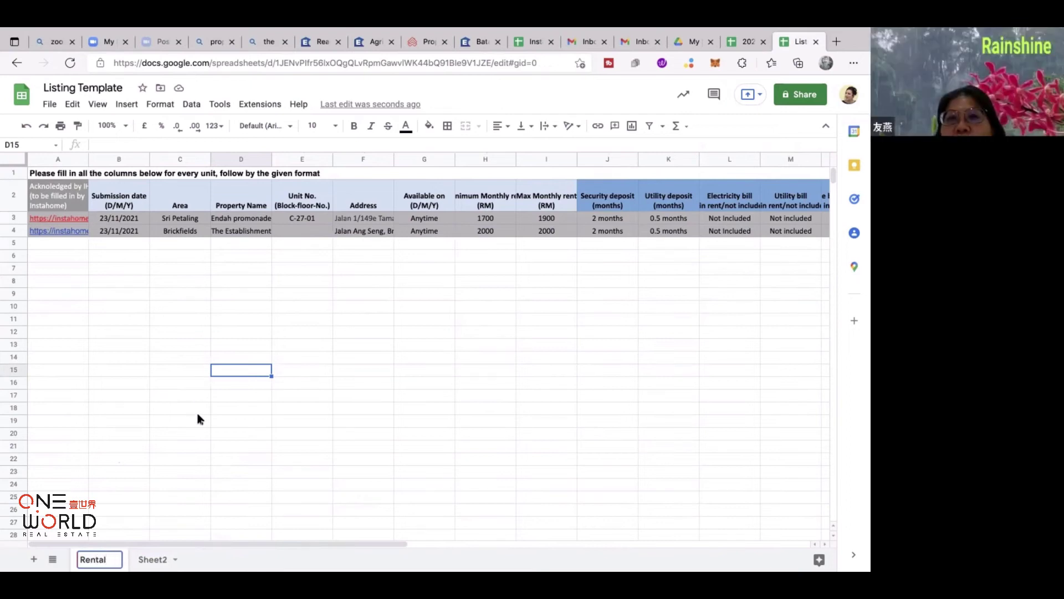
left_click(216, 494)
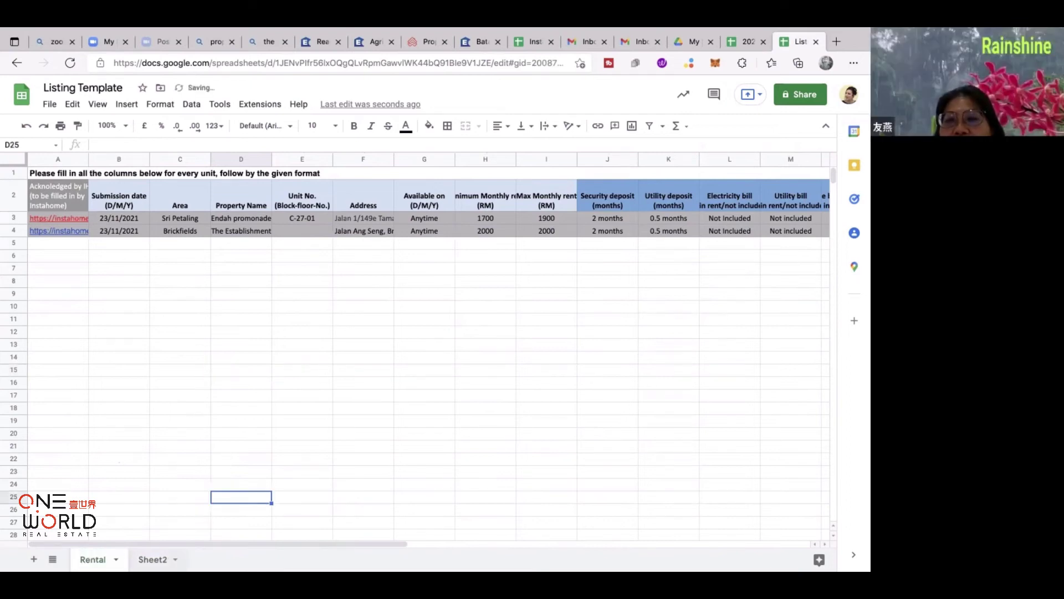
Rename Sheet2 of the Listing Template as "Sales".
key("ctrl+shift+Page_Down")
left_click(175, 559)
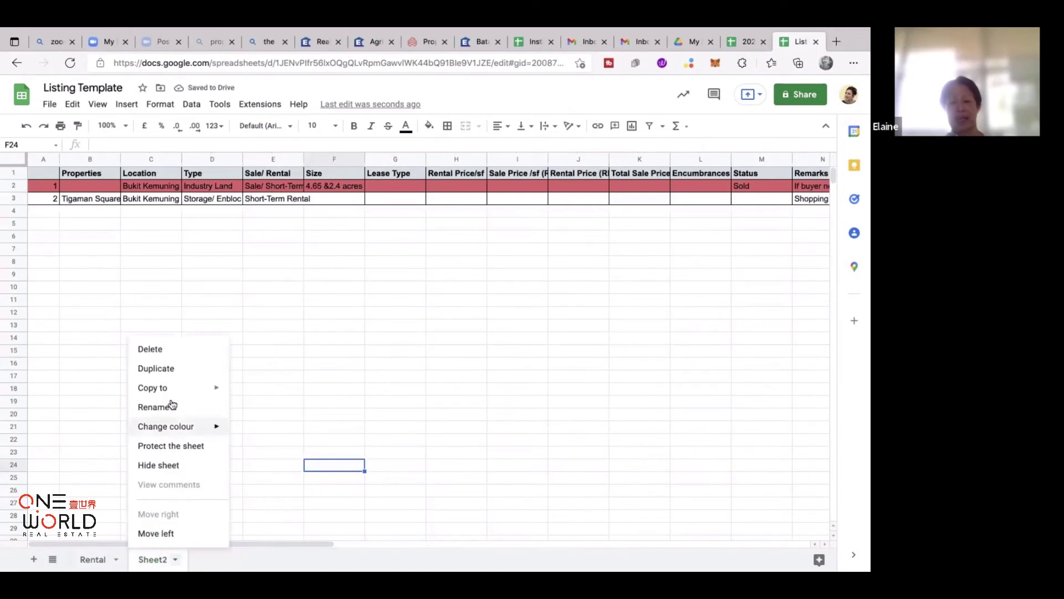
left_click(170, 406)
type("Sales")
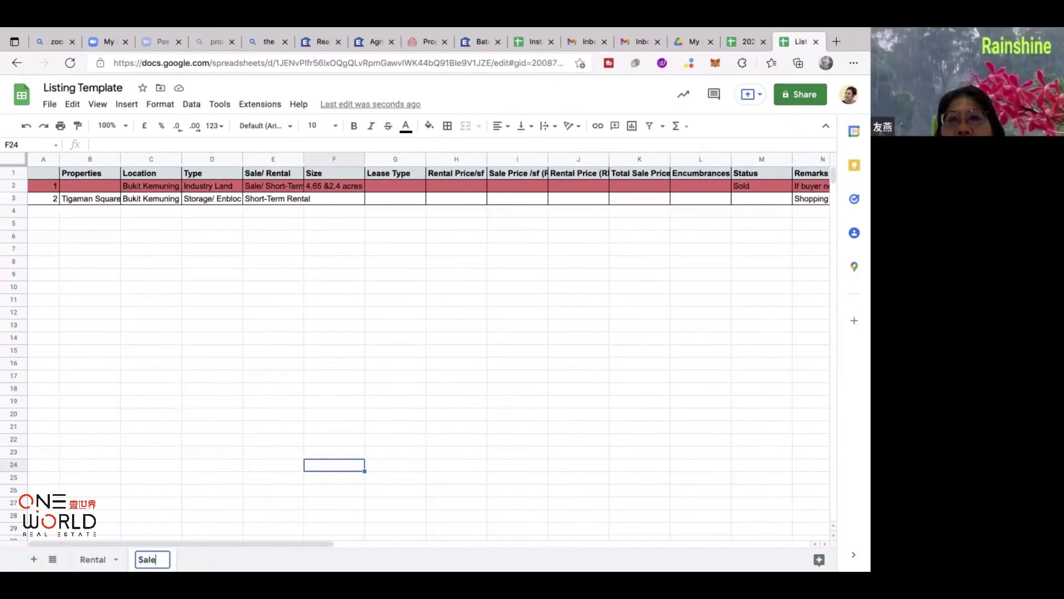
left_click(260, 376)
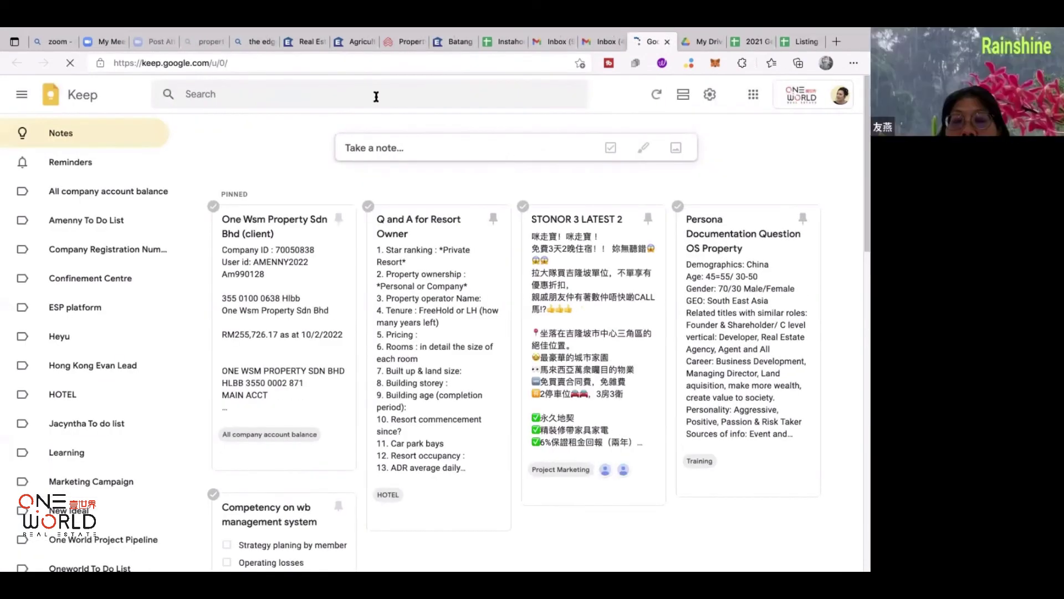
In Google Keep, search the notes for "want" and open the "Client want" note.
left_click(342, 94)
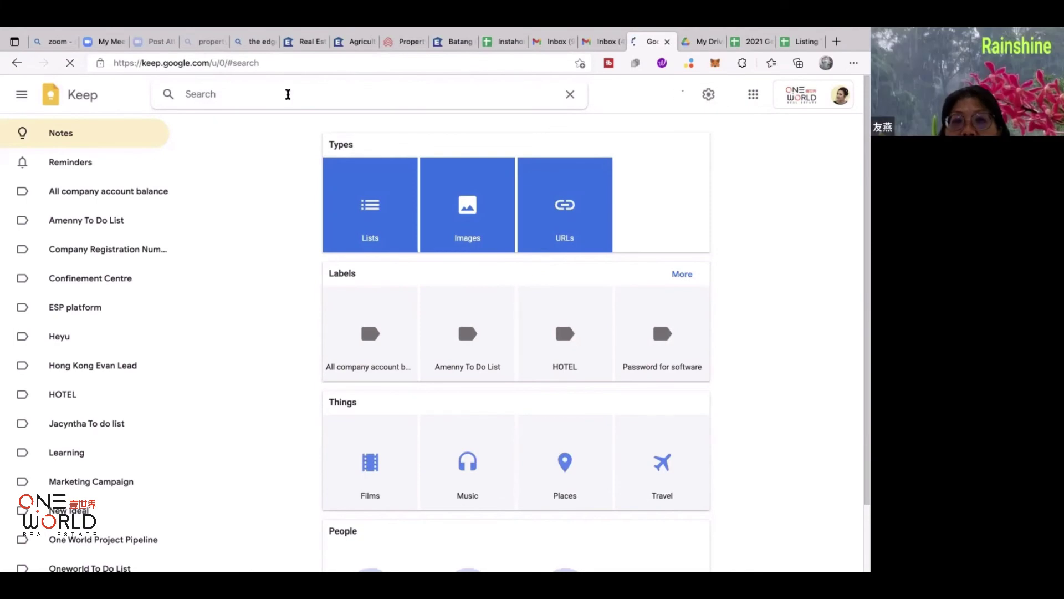
type("want")
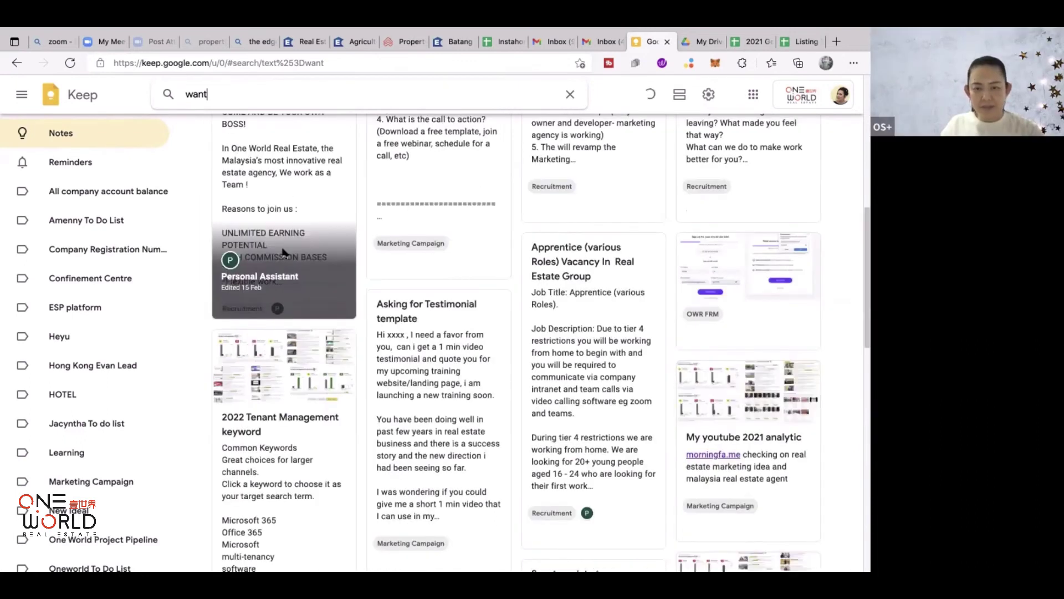
left_click(737, 233)
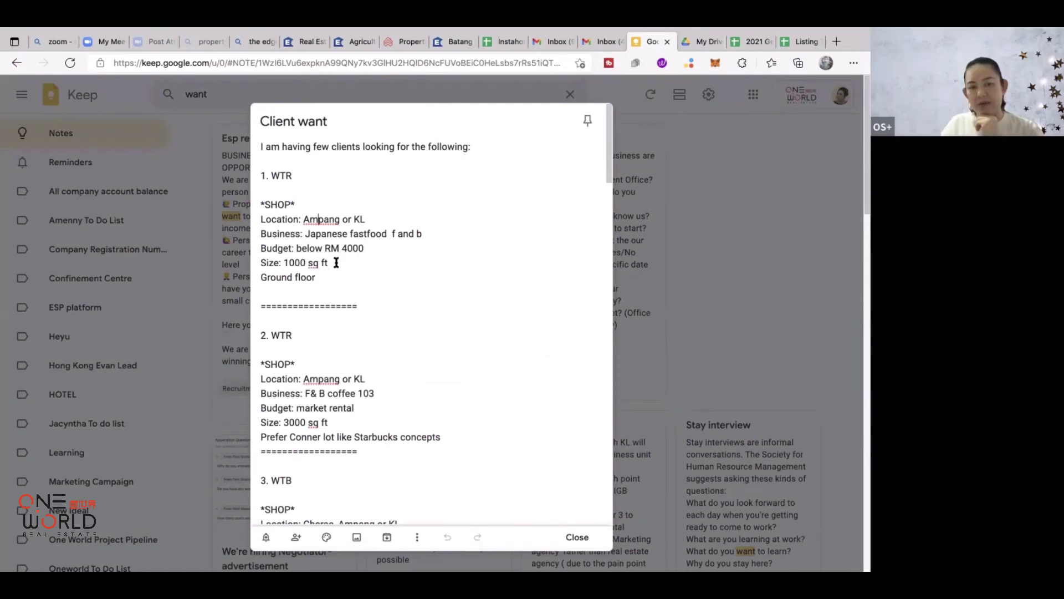
Read the note's numbered client requirements for shops, condos and factories, including location, purpose, budget and size, through item 9.
scroll(336, 263, "down", 3)
scroll(336, 262, "down", 3)
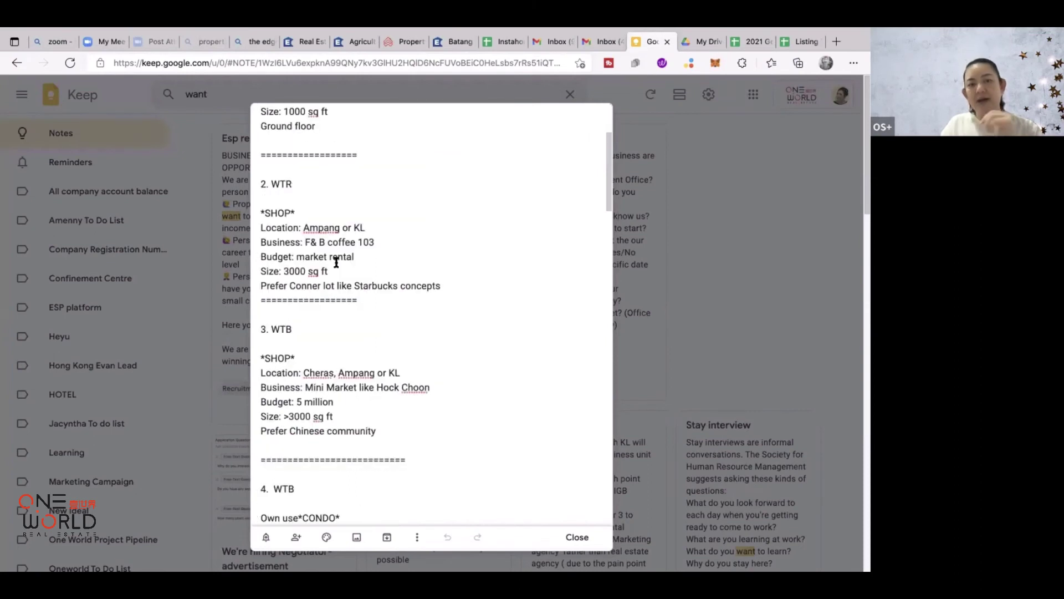
scroll(336, 262, "down", 1)
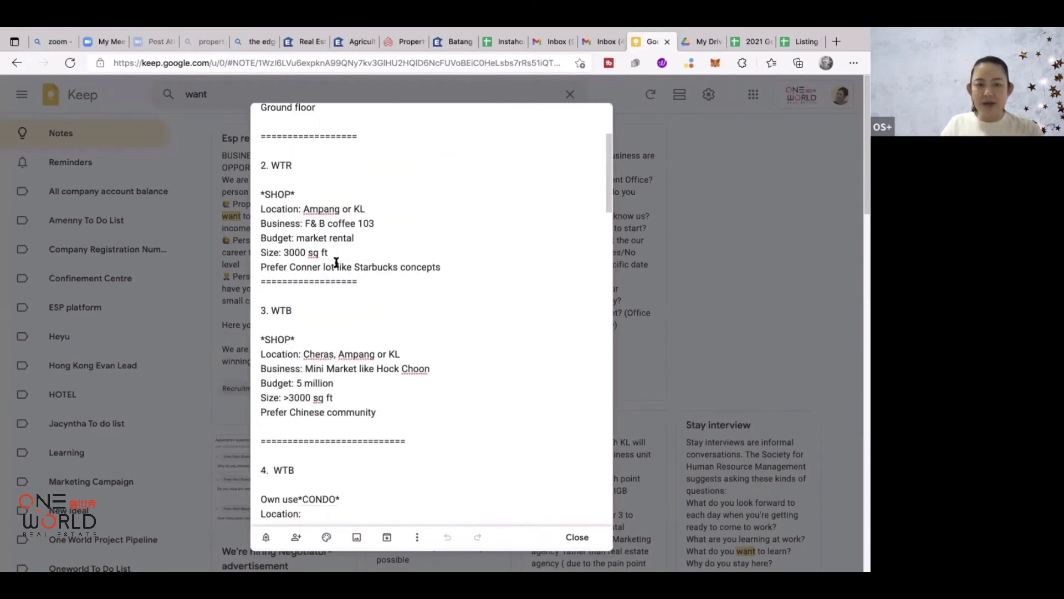
scroll(336, 262, "down", 7)
scroll(333, 254, "down", 3)
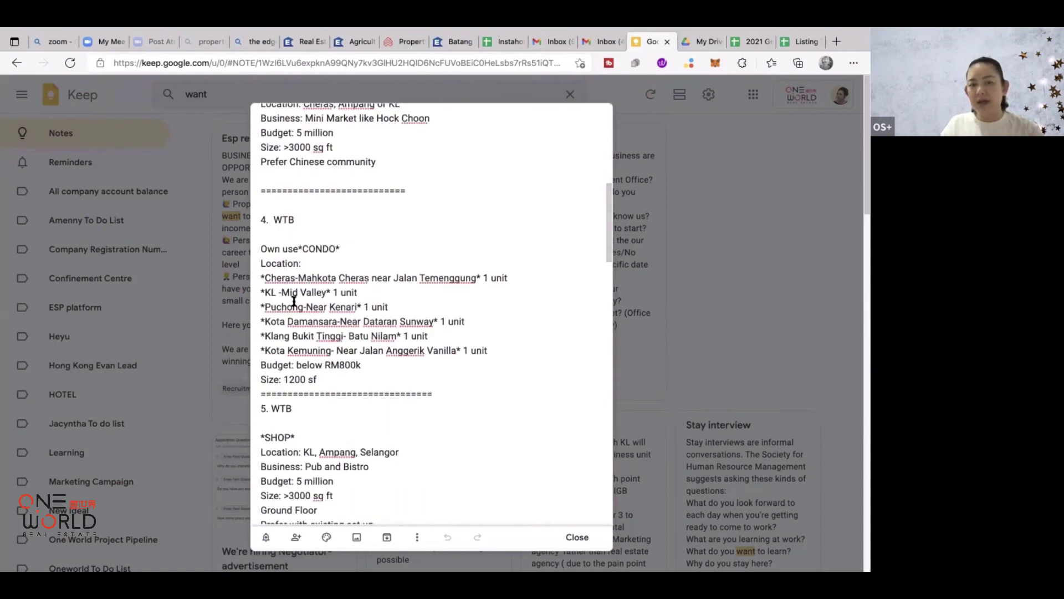
scroll(299, 318, "down", 1)
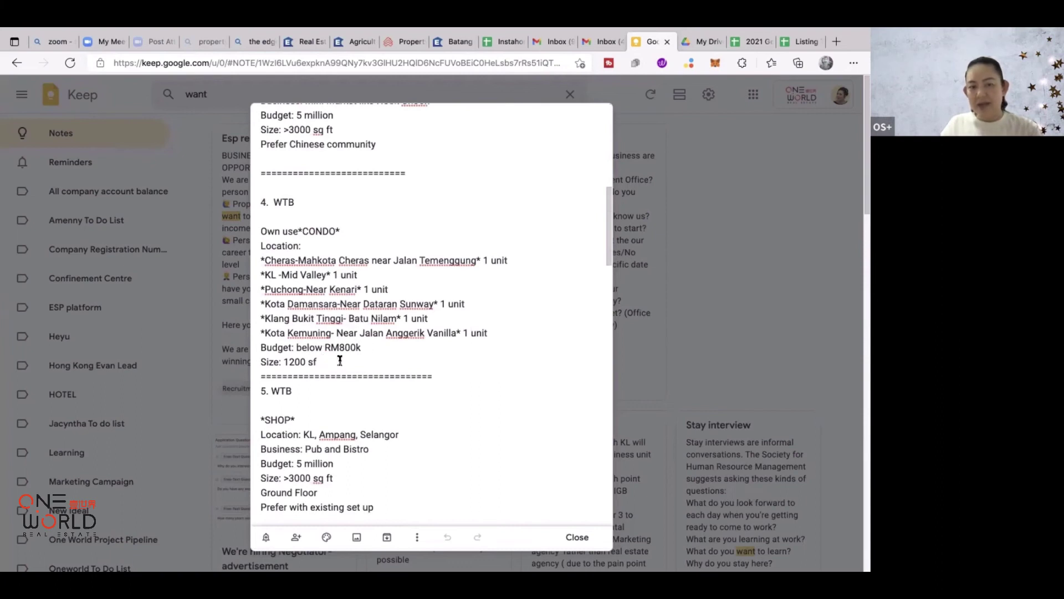
scroll(340, 361, "down", 10)
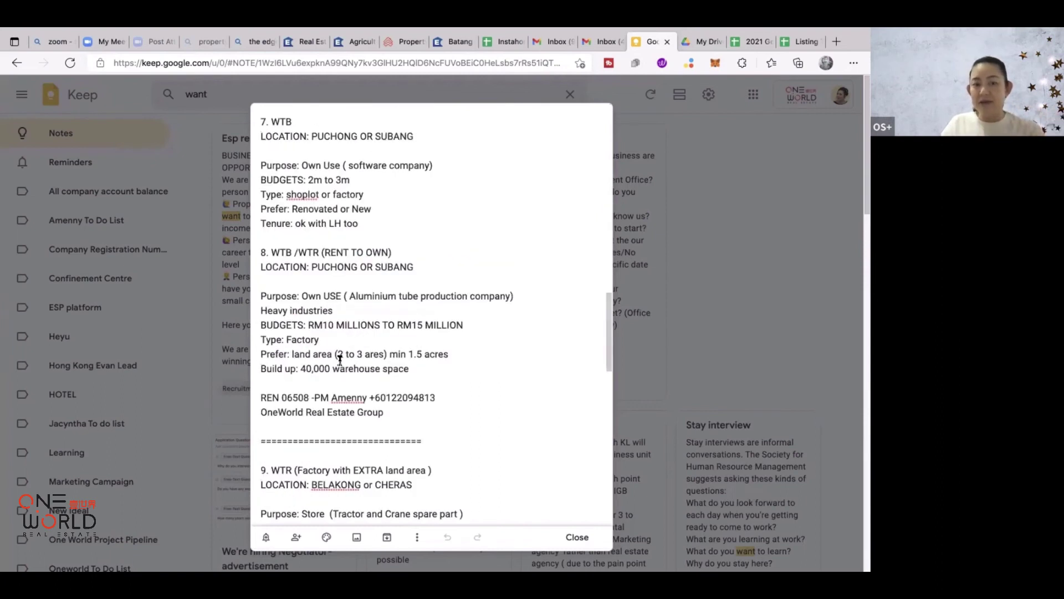
scroll(340, 359, "down", 4)
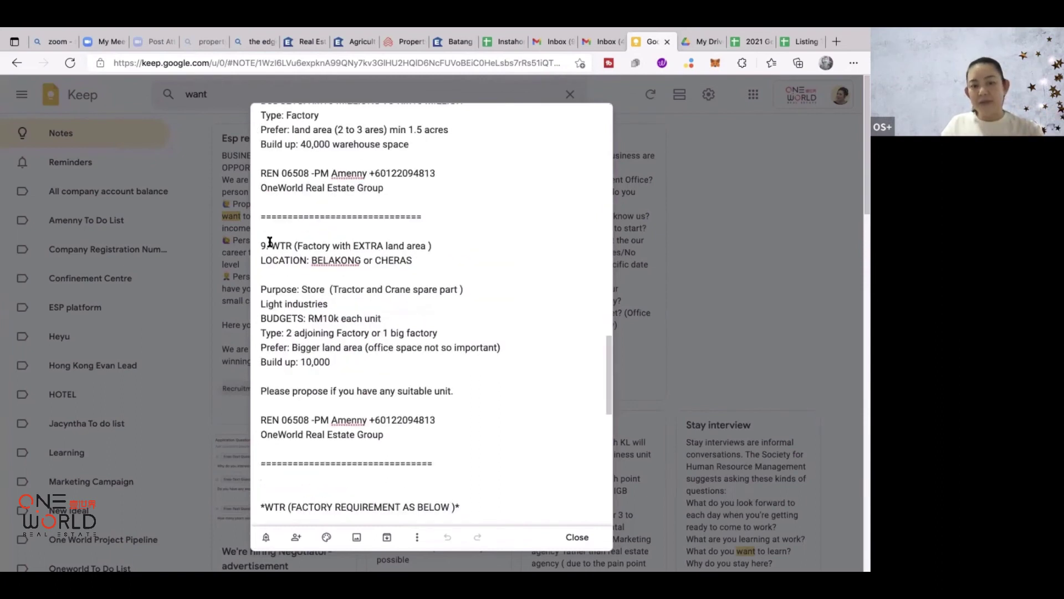
left_click(270, 244)
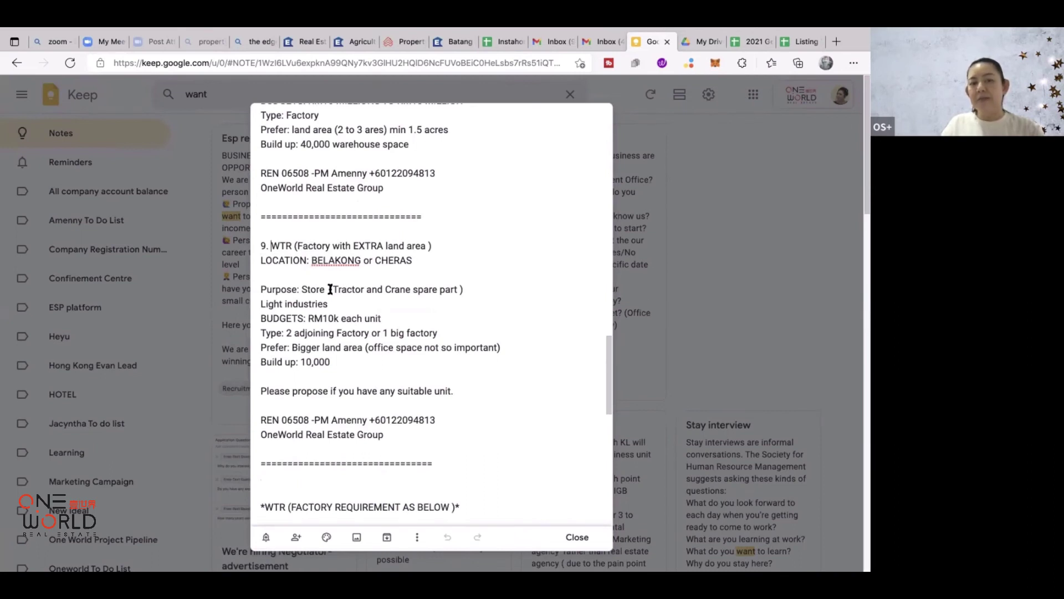
scroll(327, 282, "down", 1)
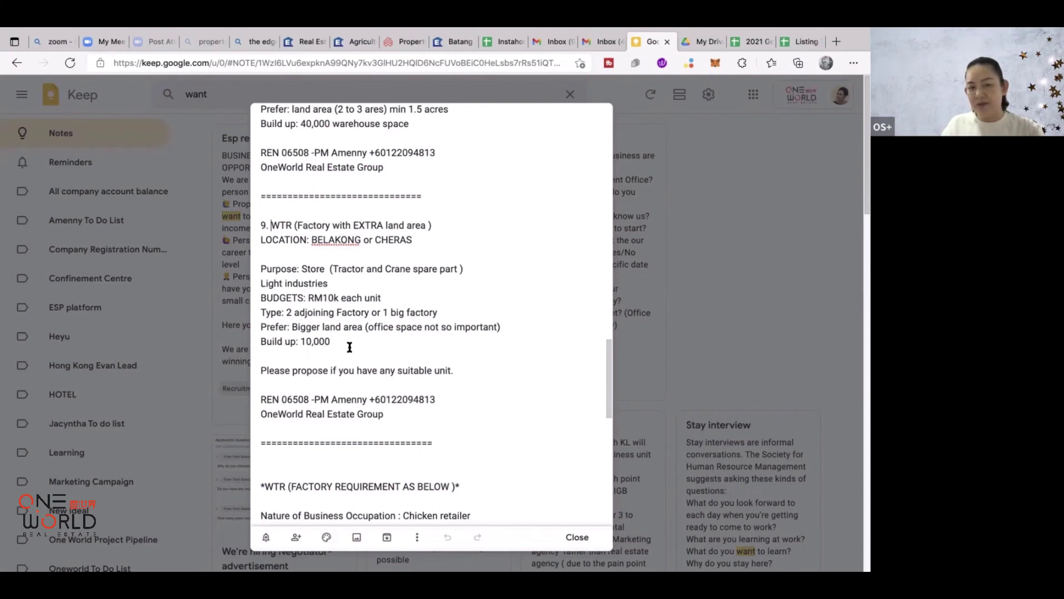
Select the chicken retailer's "WTR (FACTORY REQUIREMENT AS BELOW)" entry from its heading through the agency name line.
scroll(350, 347, "down", 3)
scroll(349, 347, "down", 4)
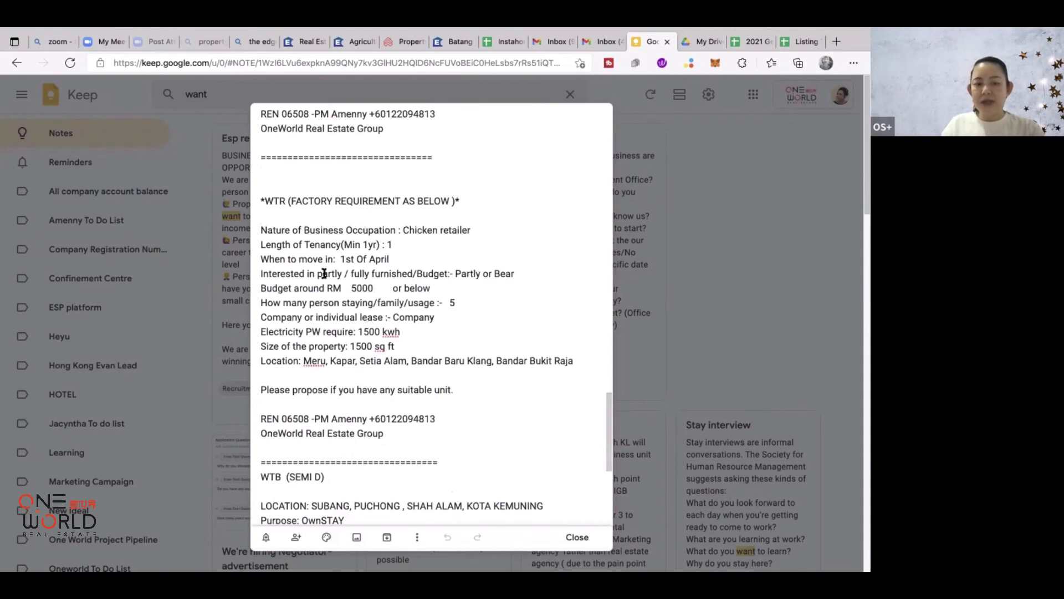
scroll(324, 274, "down", 1)
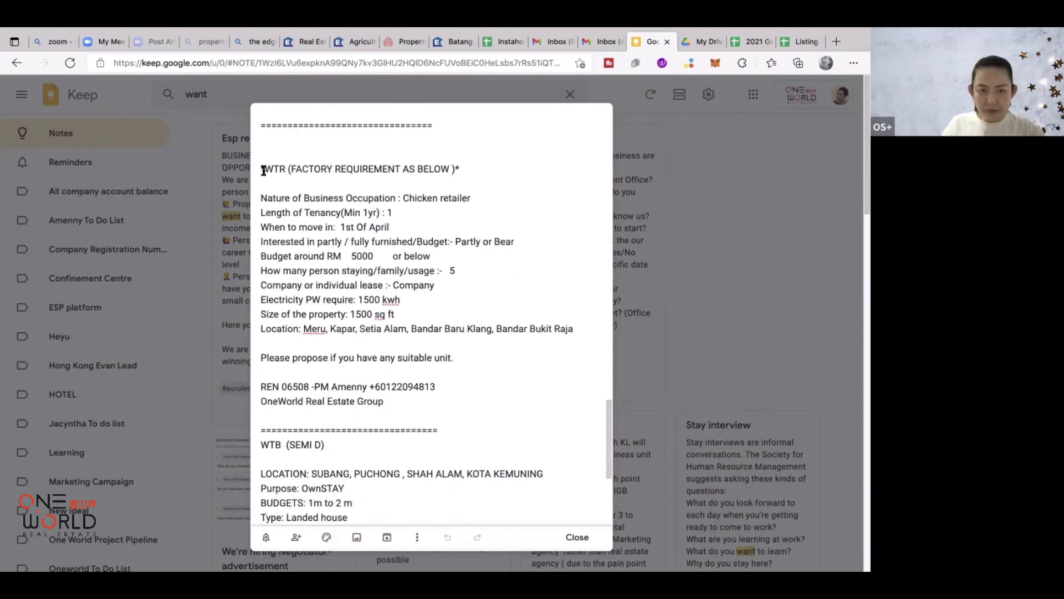
left_click(388, 254, "shift")
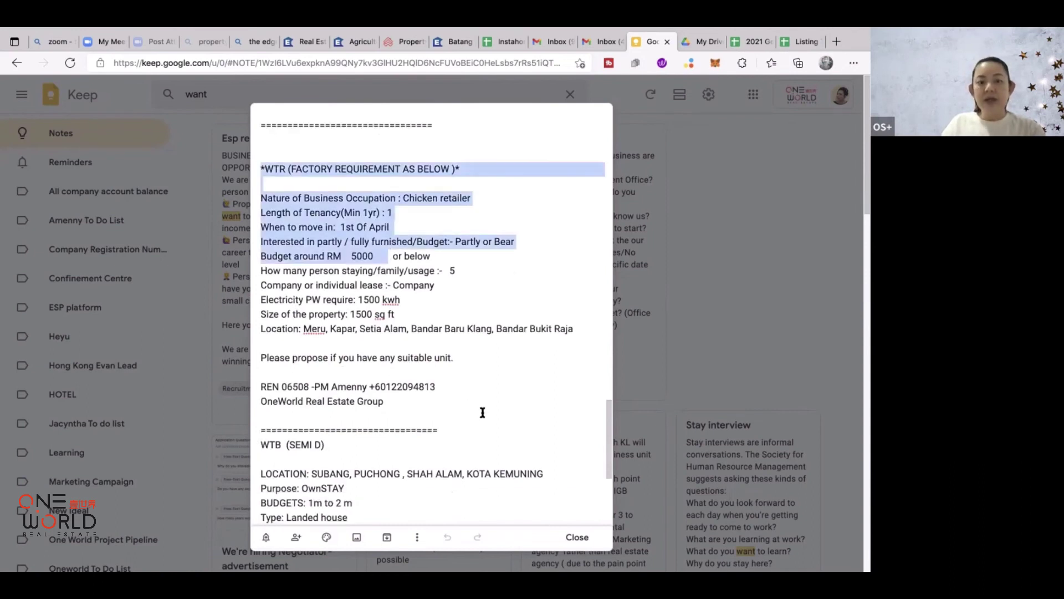
left_click(482, 411, "shift")
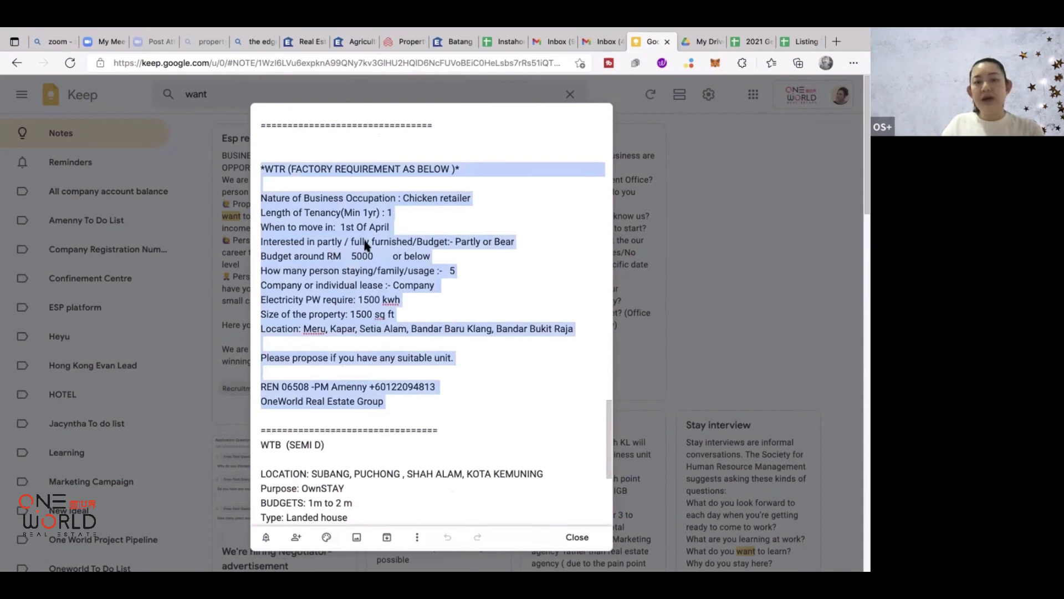